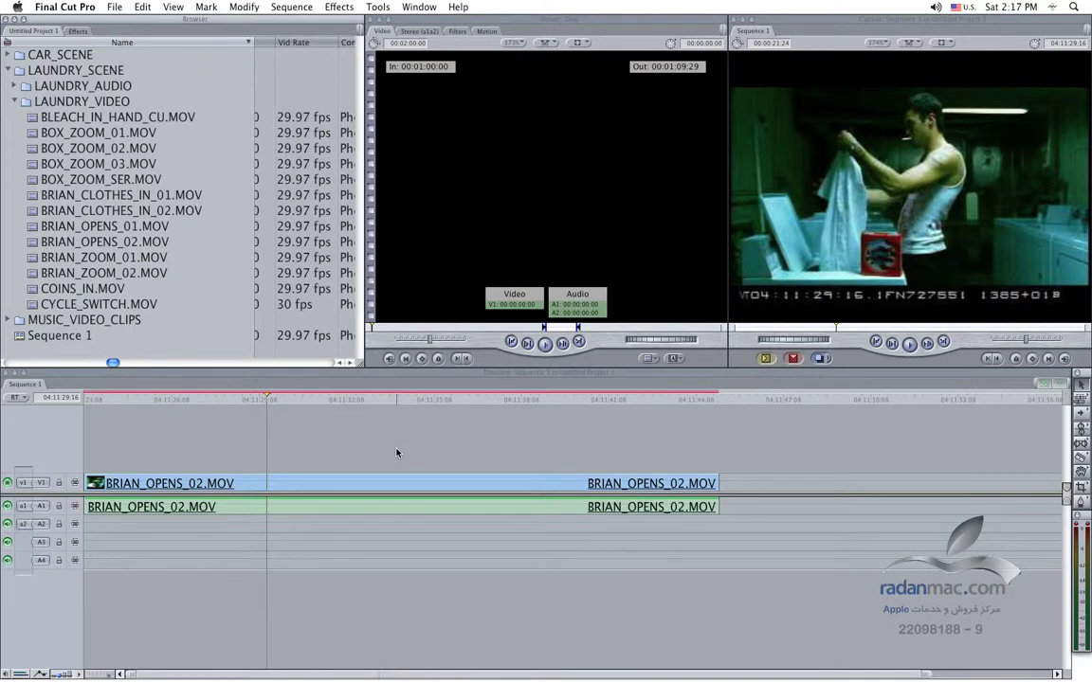
Preview BLEACH_IN_HAND_CU.MOV and BOX_ZOOM_01.MOV, scrubbing each to read its burned-in timecode
{"action": "scroll", "coordinate": [282, 333], "scroll_direction": "right", "scroll_amount": 3}
{"action": "scroll", "coordinate": [281, 334], "scroll_direction": "right", "scroll_amount": 3}
{"action": "scroll", "coordinate": [282, 334], "scroll_direction": "left", "scroll_amount": 2}
{"action": "scroll", "coordinate": [282, 333], "scroll_direction": "left", "scroll_amount": 2}
{"action": "scroll", "coordinate": [281, 334], "scroll_direction": "left", "scroll_amount": 2}
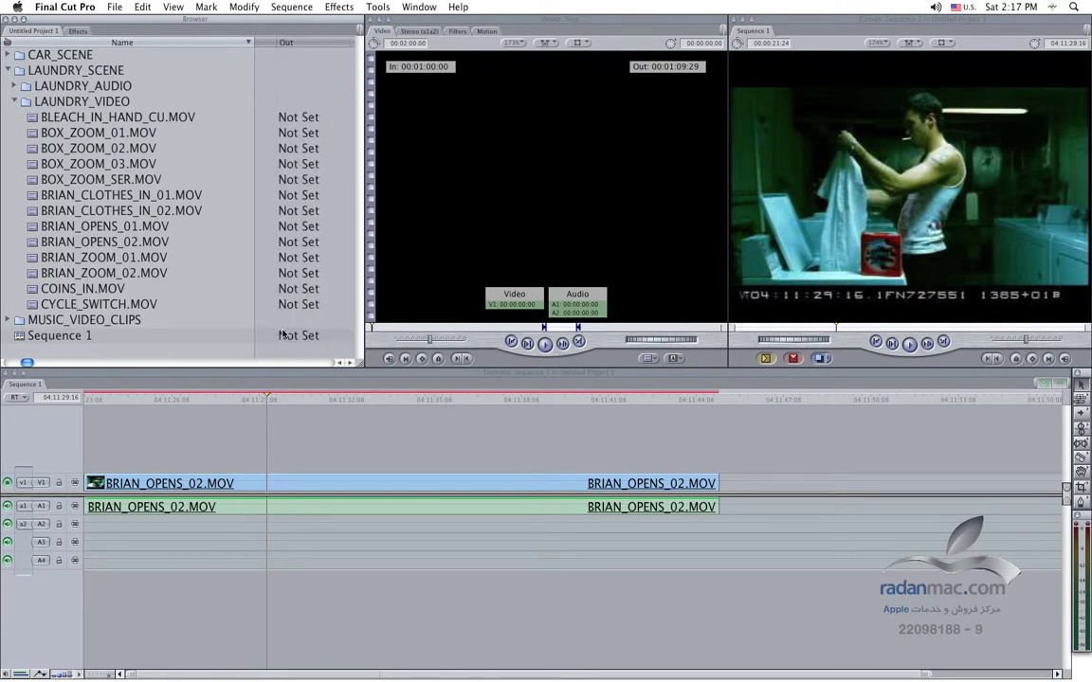
{"action": "scroll", "coordinate": [282, 333], "scroll_direction": "left", "scroll_amount": 2}
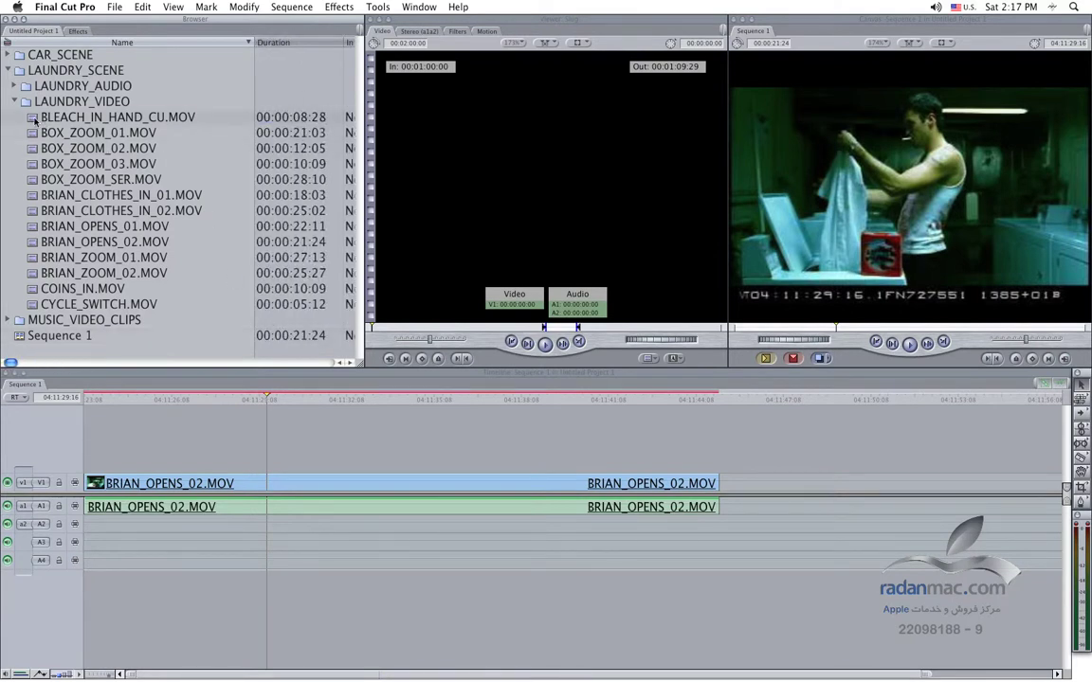
{"action": "double_click", "coordinate": [35, 118]}
{"action": "left_click_drag", "start_coordinate": [372, 329], "coordinate": [476, 328]}
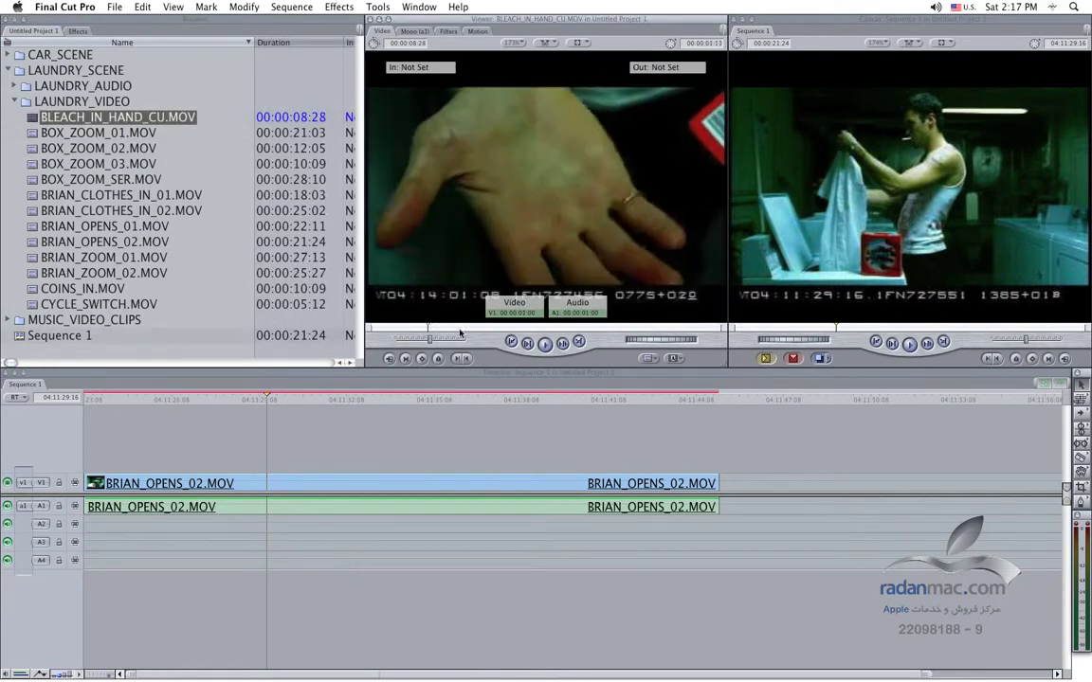
{"action": "double_click", "coordinate": [46, 133]}
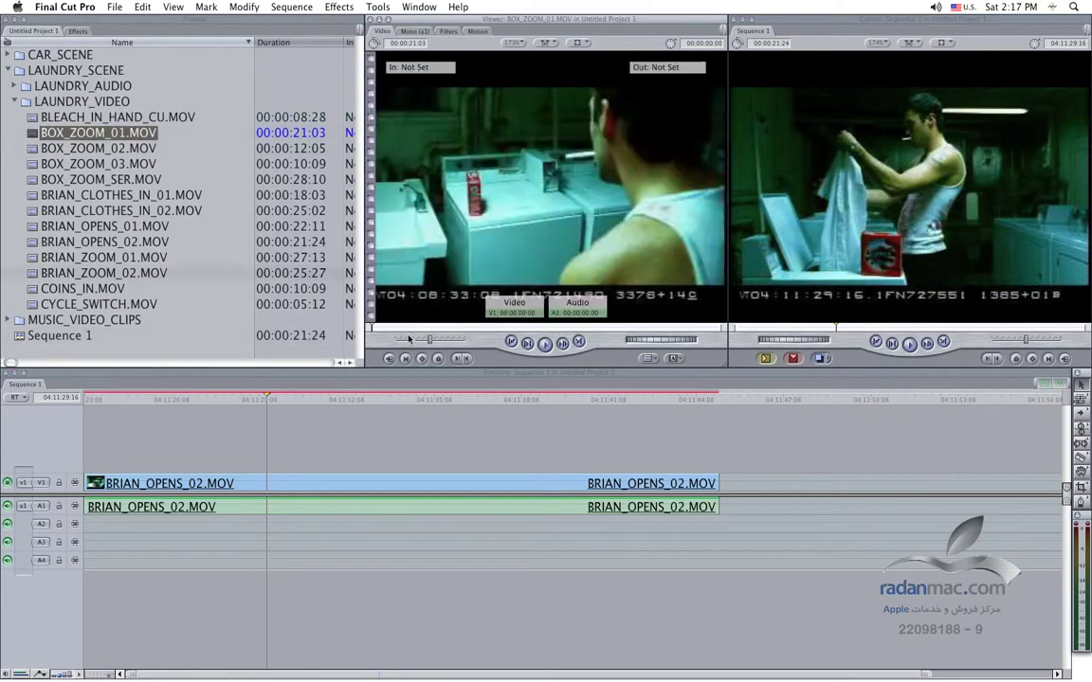
{"action": "left_click_drag", "start_coordinate": [388, 330], "coordinate": [437, 329]}
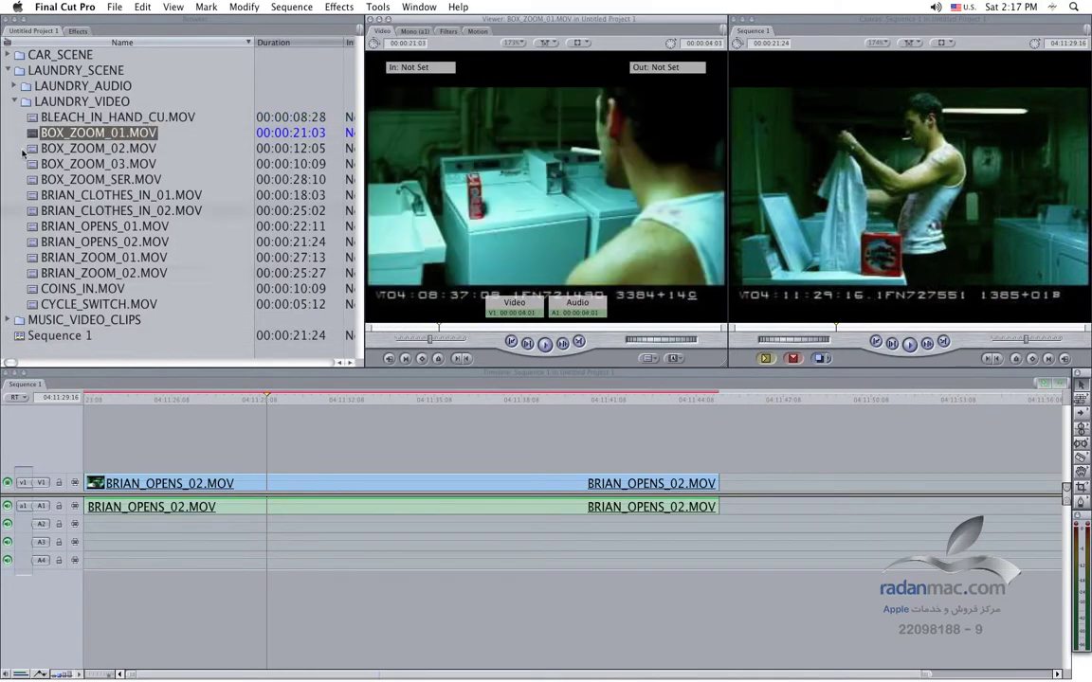
Load and scrub BOX_ZOOM_02.MOV, then hide the in/out and track overlays in the Viewer
{"action": "left_click", "coordinate": [31, 149]}
{"action": "double_click", "coordinate": [32, 149]}
{"action": "mouse_move", "coordinate": [410, 330]}
{"action": "left_mouse_down"}
{"action": "mouse_move", "coordinate": [462, 332]}
{"action": "mouse_move", "coordinate": [506, 304]}
{"action": "left_mouse_up"}
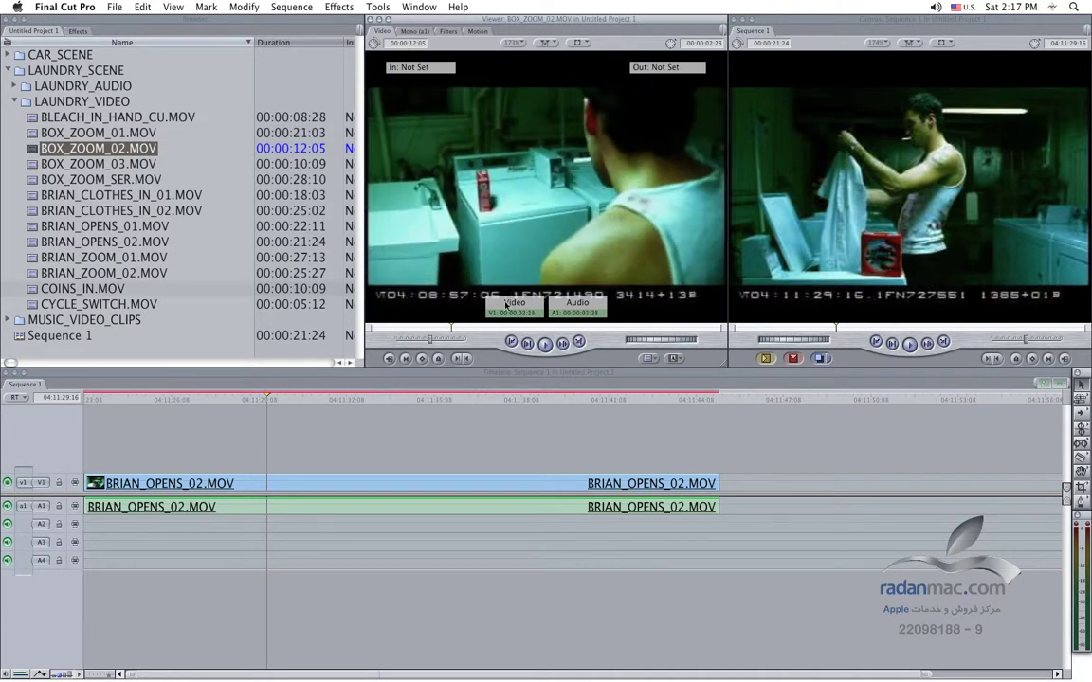
{"action": "left_click", "coordinate": [578, 42]}
{"action": "left_click", "coordinate": [567, 87]}
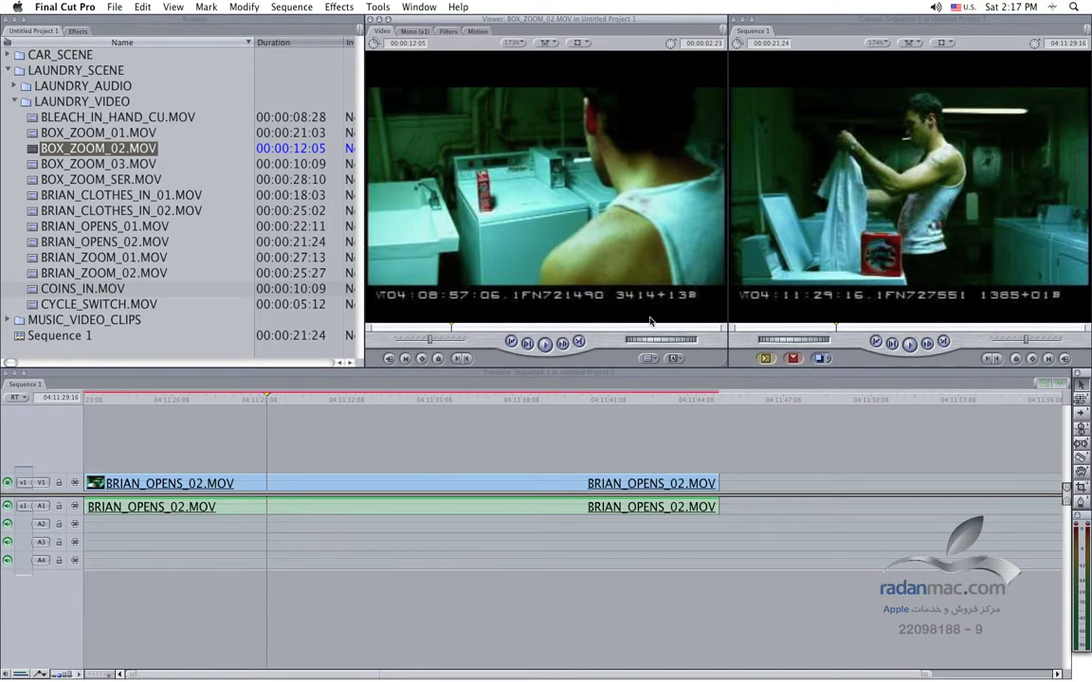
Play BOX_ZOOM_02, scrub through BOX_ZOOM_03.MOV, then load BOX_ZOOM_SER.MOV for preview
{"action": "key", "text": "space"}
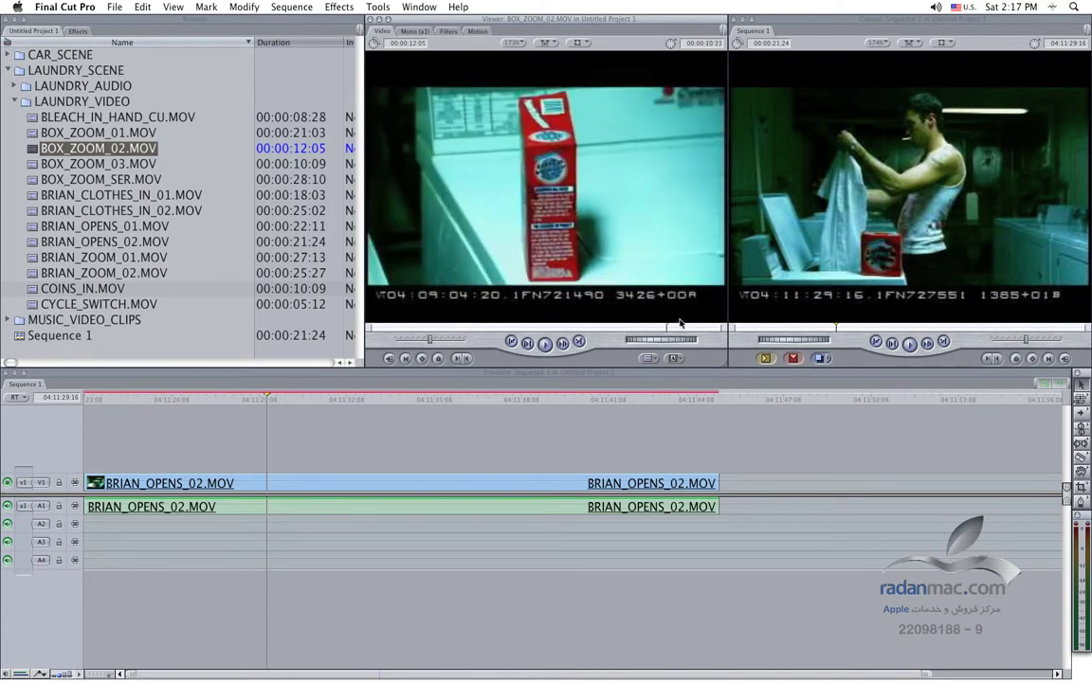
{"action": "left_click", "coordinate": [386, 327]}
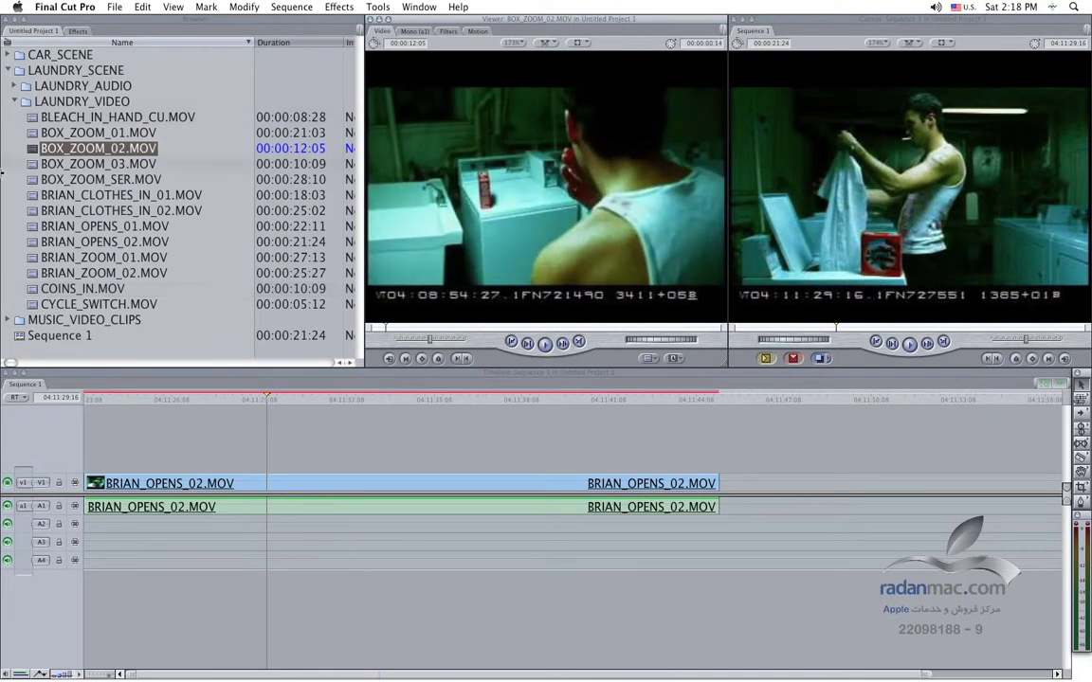
{"action": "left_click", "coordinate": [26, 162]}
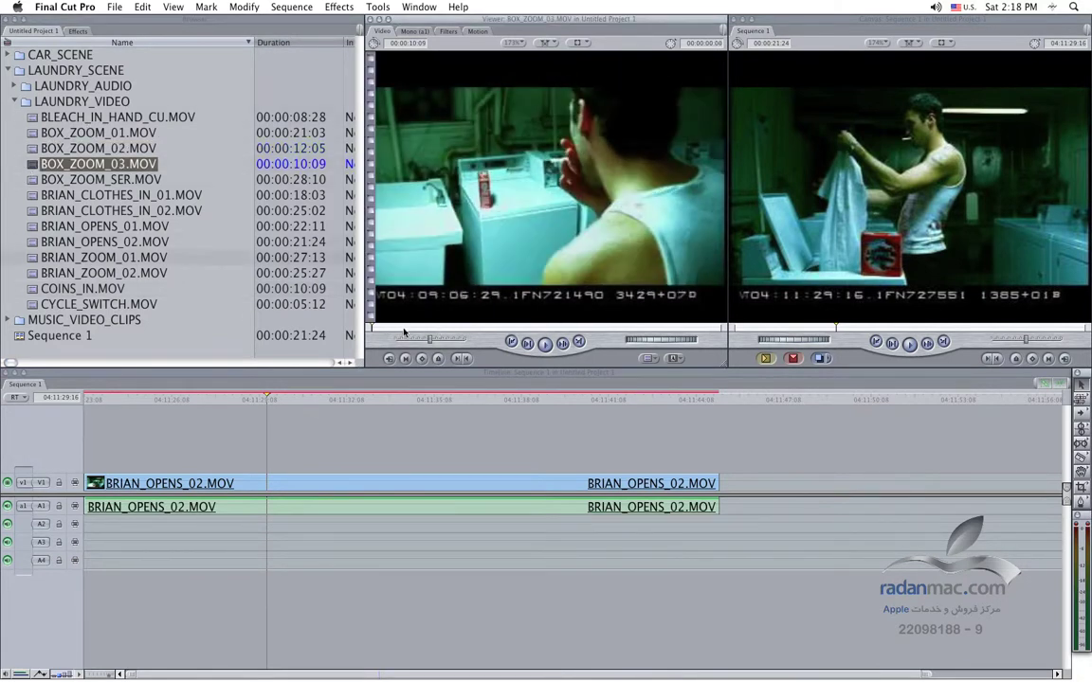
{"action": "left_click_drag", "start_coordinate": [404, 329], "coordinate": [417, 328]}
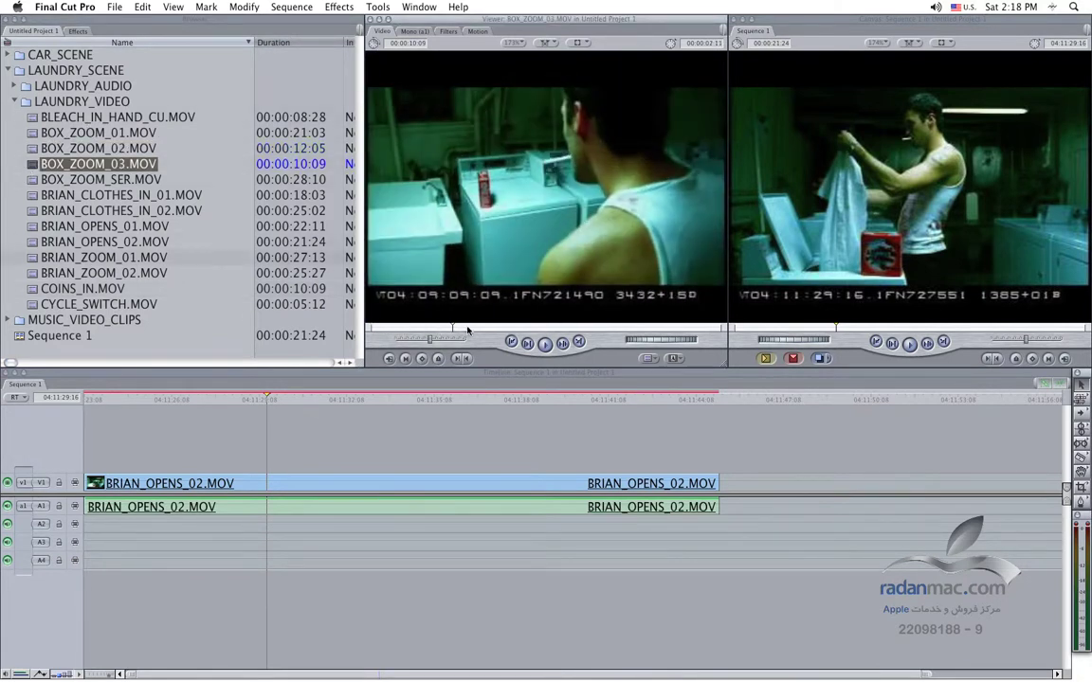
{"action": "left_click", "coordinate": [41, 181]}
{"action": "double_click", "coordinate": [36, 183]}
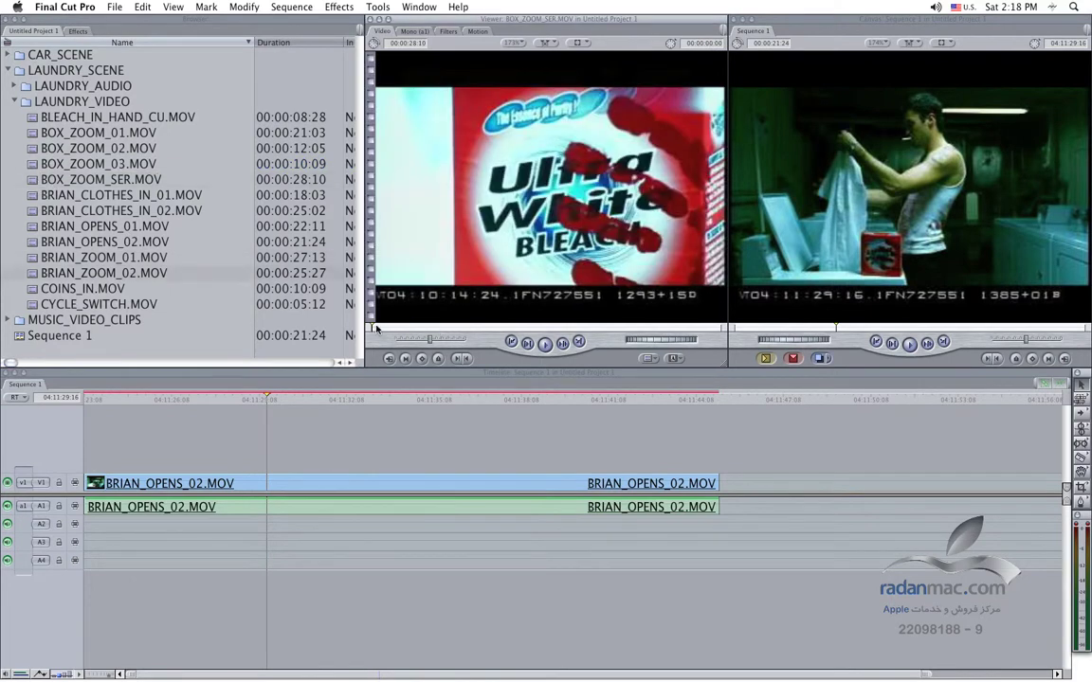
Scrub BOX_ZOOM_SER, then preview BRIAN_CLOTHES_IN_02, BRIAN_ZOOM_01 and BRIAN_ZOOM_02 in turn
{"action": "left_click_drag", "start_coordinate": [375, 329], "coordinate": [377, 329]}
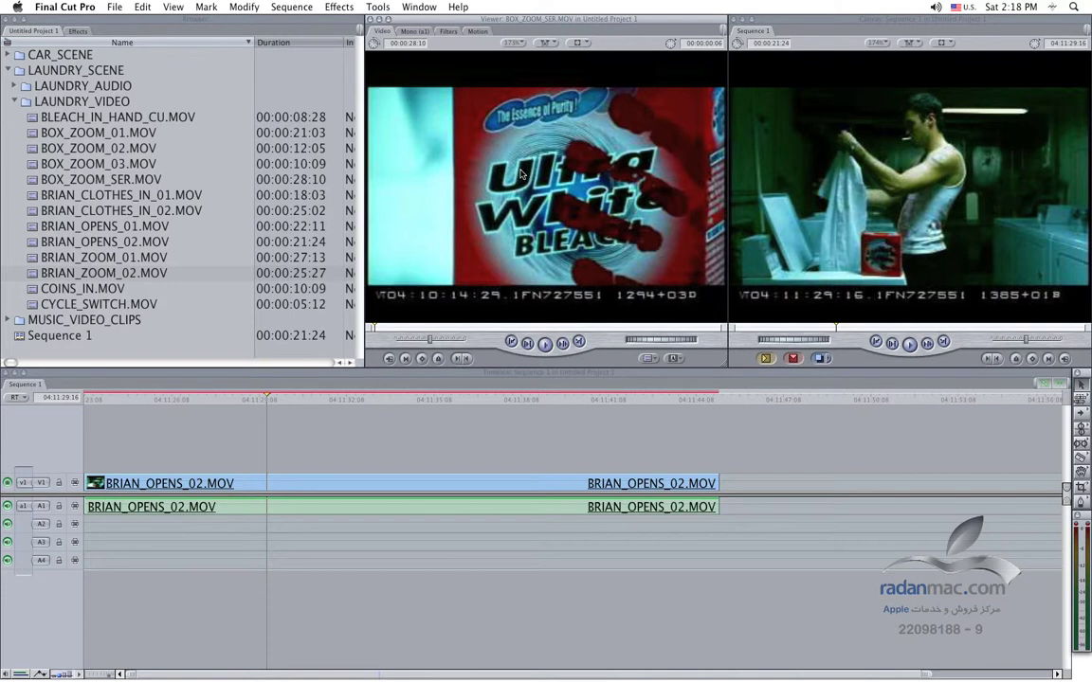
{"action": "left_click", "coordinate": [40, 214]}
{"action": "double_click", "coordinate": [40, 214]}
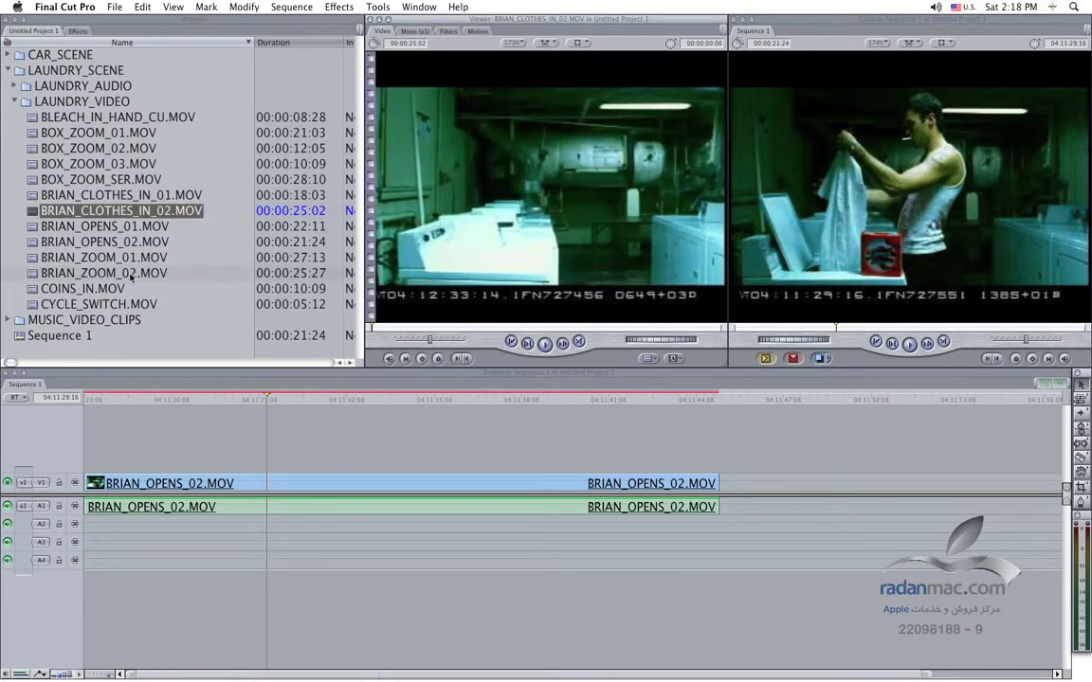
{"action": "left_click", "coordinate": [31, 258]}
{"action": "double_click", "coordinate": [31, 258]}
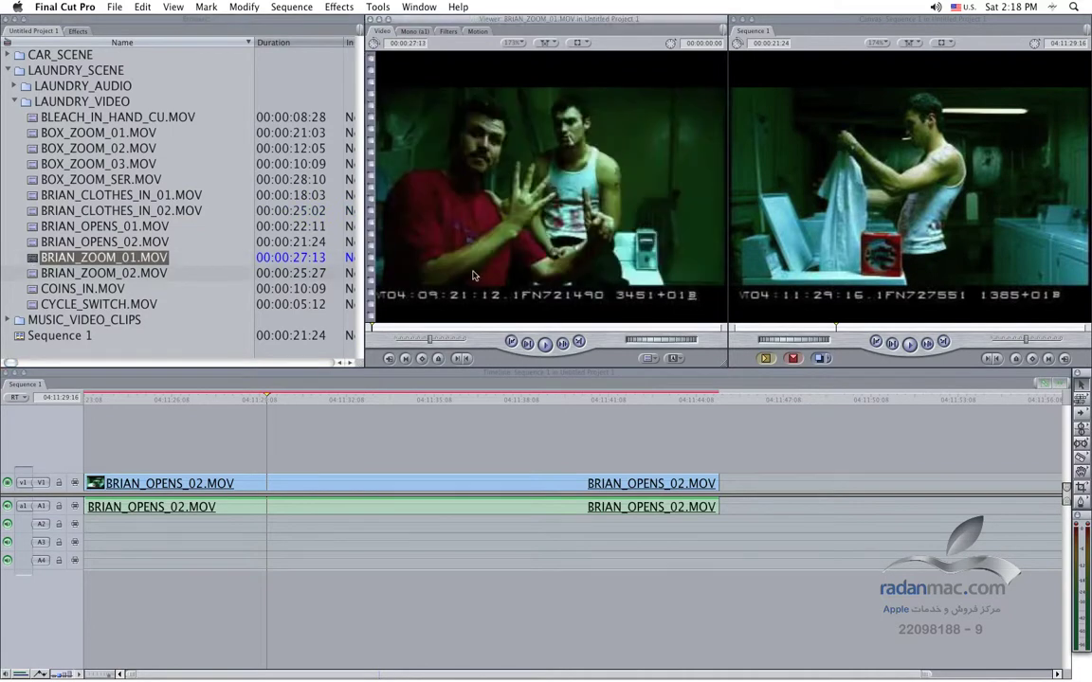
{"action": "left_click", "coordinate": [77, 274]}
{"action": "double_click", "coordinate": [78, 274]}
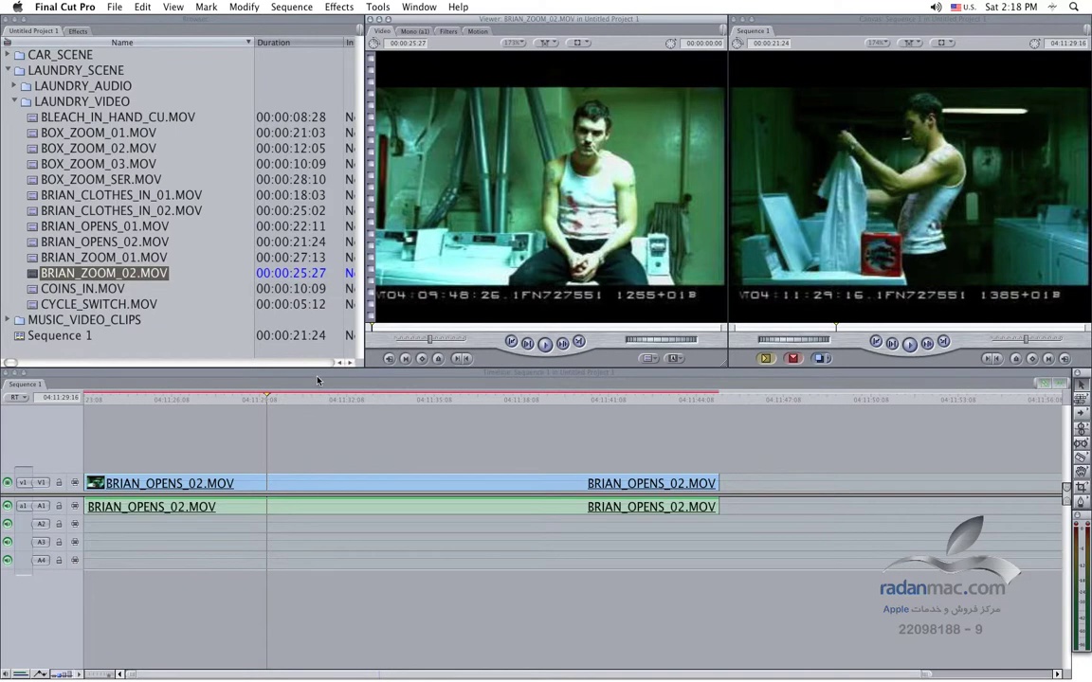
{"action": "left_click", "coordinate": [252, 417]}
{"action": "left_click", "coordinate": [375, 478]}
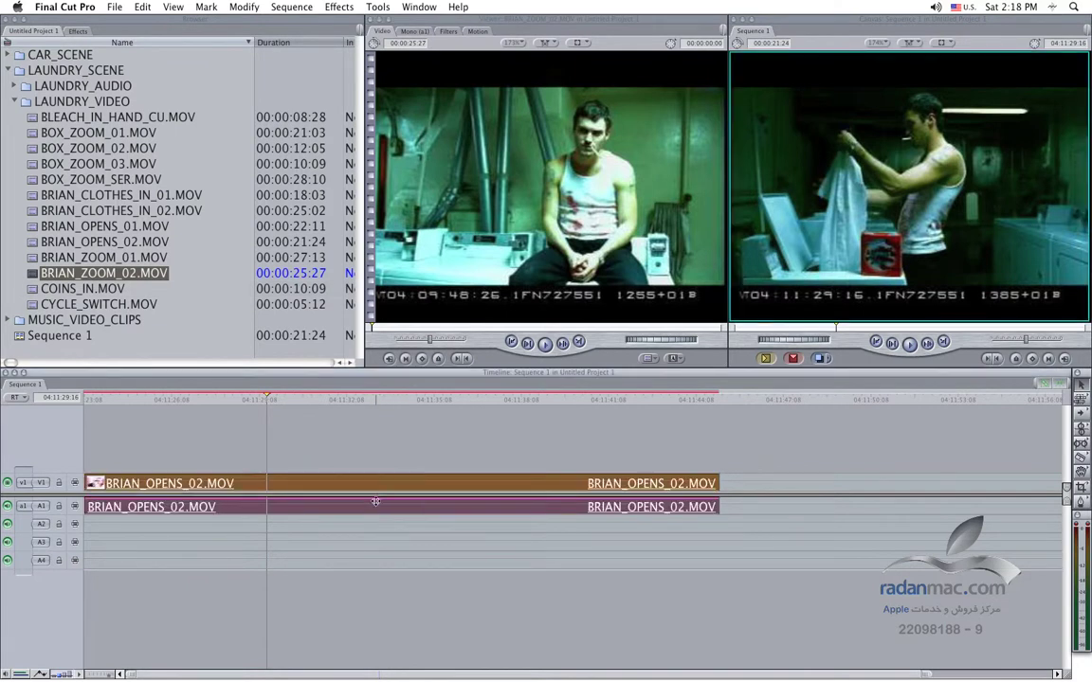
{"action": "key", "text": "super+0"}
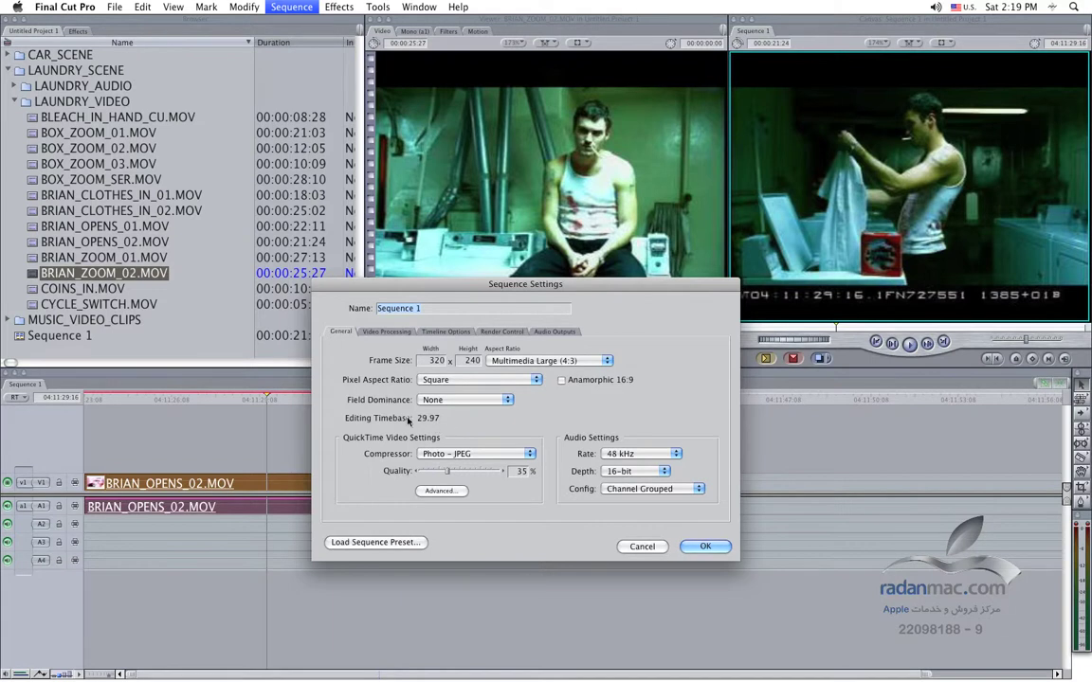
{"action": "left_click", "coordinate": [630, 551]}
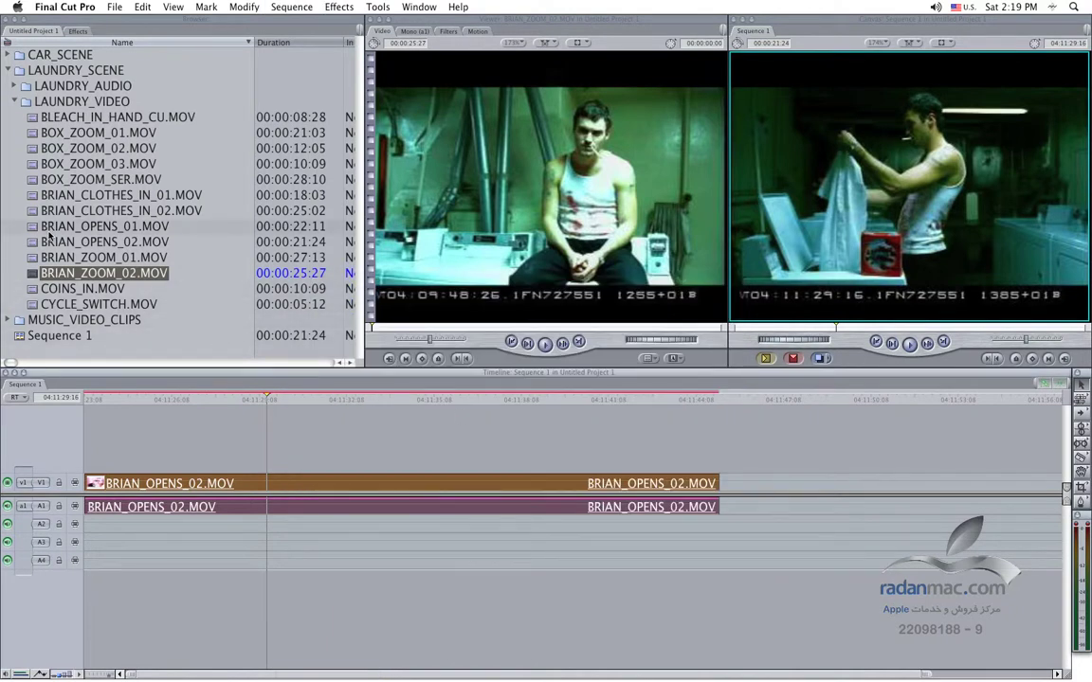
Preview BRIAN_OPENS_01.MOV, scroll the Browser to the Vid Rate column, then load BRIAN_CLOTHES_IN_02.MOV
{"action": "left_click", "coordinate": [33, 227]}
{"action": "double_click", "coordinate": [33, 227]}
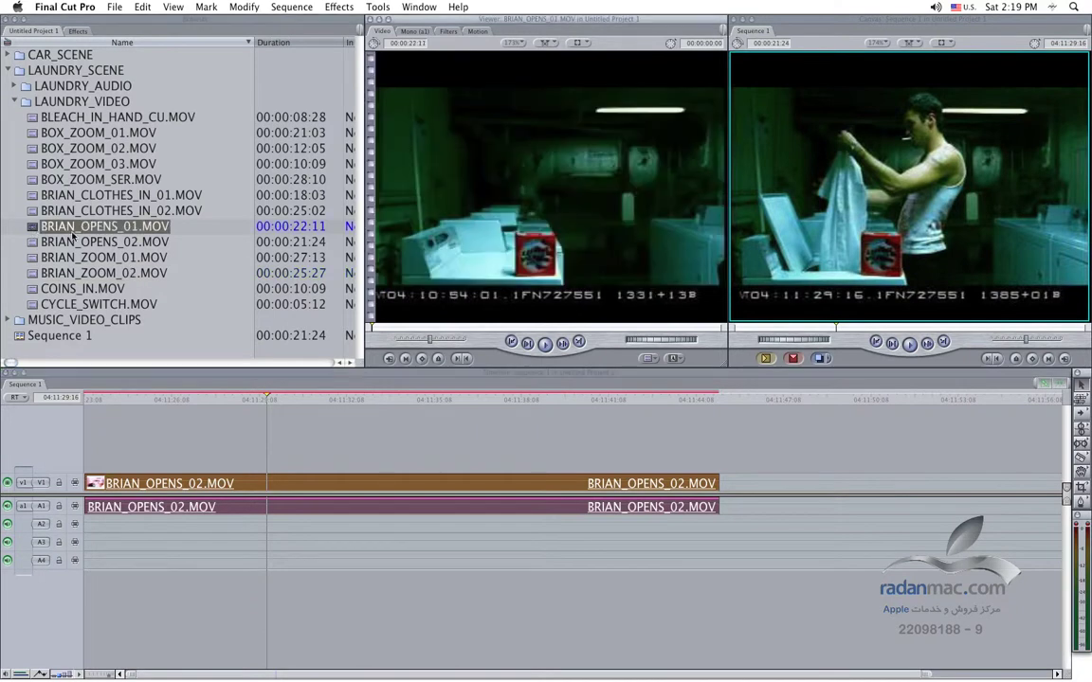
{"action": "scroll", "coordinate": [190, 254], "scroll_direction": "right", "scroll_amount": 3}
{"action": "scroll", "coordinate": [164, 256], "scroll_direction": "right", "scroll_amount": 3}
{"action": "scroll", "coordinate": [164, 256], "scroll_direction": "right", "scroll_amount": 2}
{"action": "scroll", "coordinate": [164, 256], "scroll_direction": "right", "scroll_amount": 2}
{"action": "scroll", "coordinate": [164, 256], "scroll_direction": "right", "scroll_amount": 2}
{"action": "scroll", "coordinate": [164, 256], "scroll_direction": "right", "scroll_amount": 2}
{"action": "scroll", "coordinate": [164, 256], "scroll_direction": "right", "scroll_amount": 2}
{"action": "scroll", "coordinate": [164, 256], "scroll_direction": "right", "scroll_amount": 2}
{"action": "scroll", "coordinate": [164, 256], "scroll_direction": "right", "scroll_amount": 1}
{"action": "scroll", "coordinate": [164, 256], "scroll_direction": "left", "scroll_amount": 1}
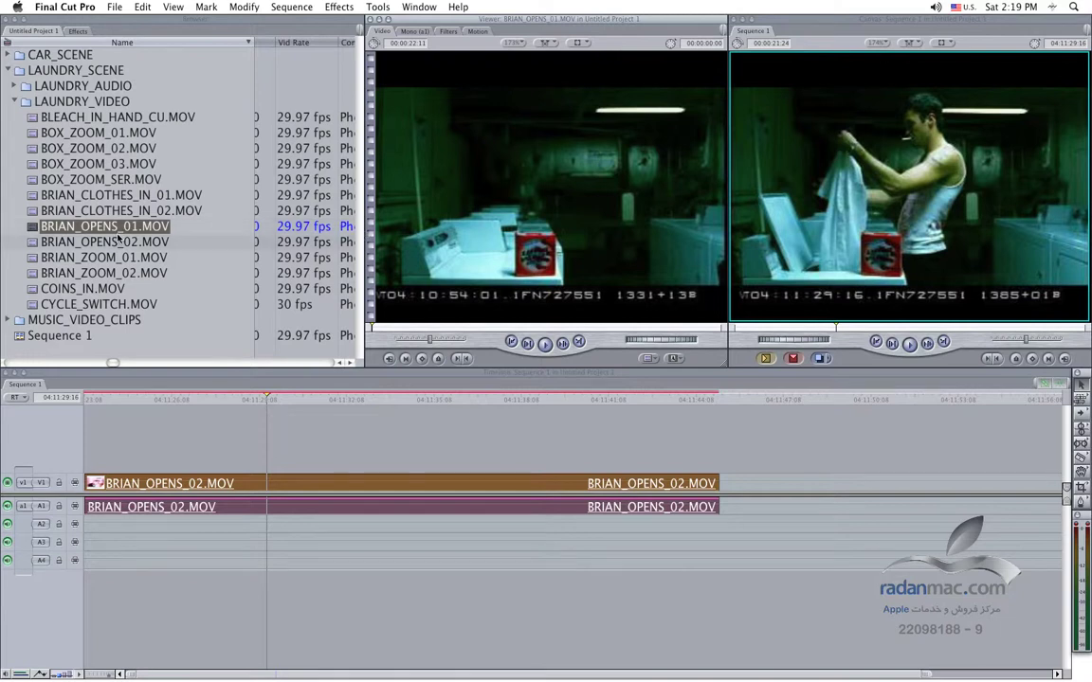
{"action": "left_click", "coordinate": [33, 212]}
{"action": "double_click", "coordinate": [33, 213]}
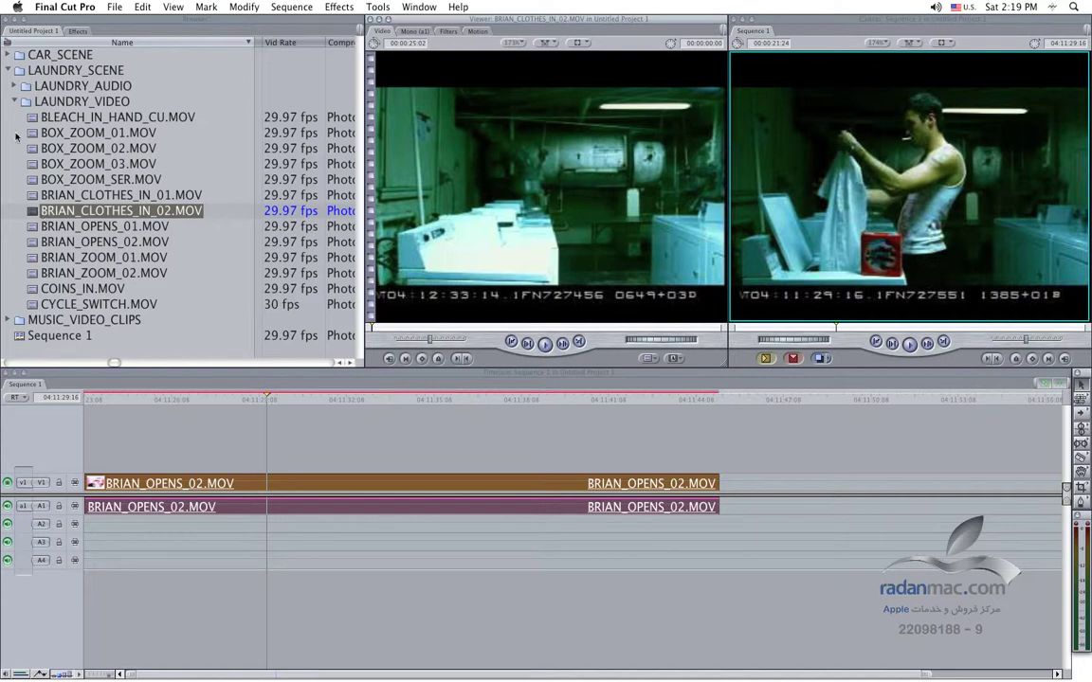
{"action": "left_click", "coordinate": [388, 374]}
{"action": "key", "text": "super+0"}
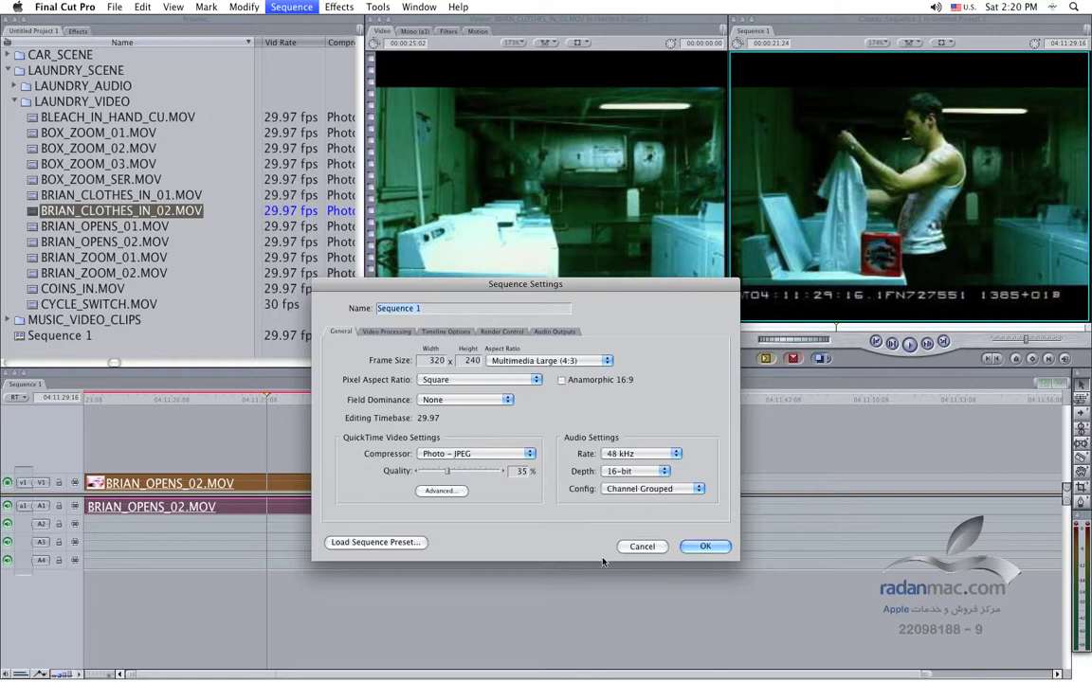
{"action": "left_click", "coordinate": [638, 547]}
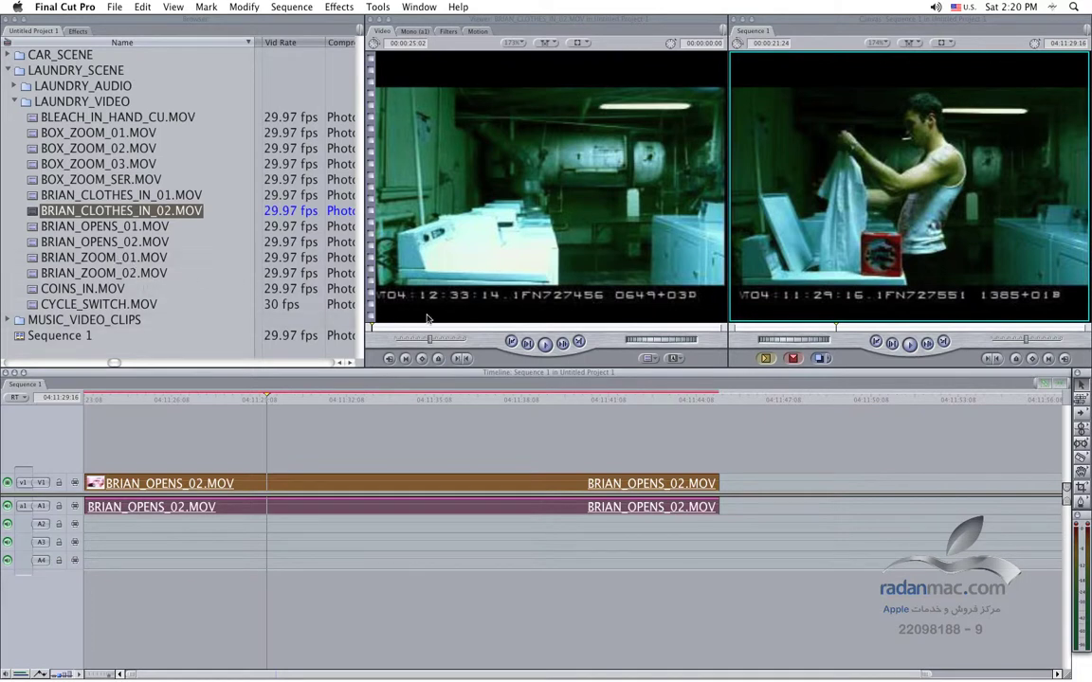
{"action": "left_click", "coordinate": [724, 351]}
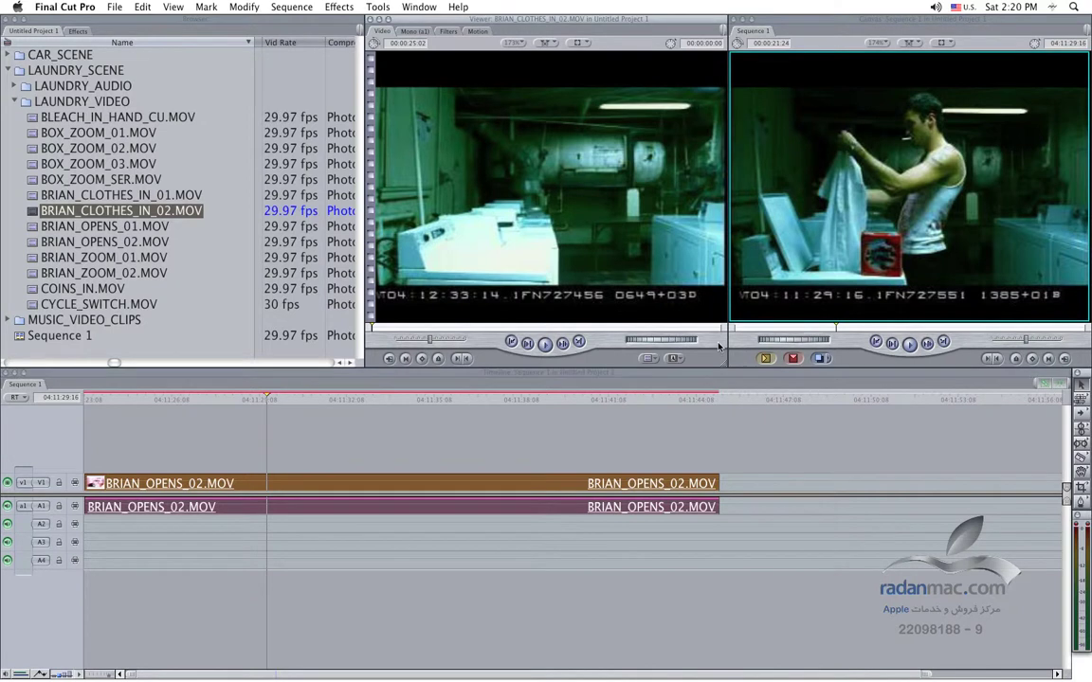
{"action": "left_click", "coordinate": [735, 342]}
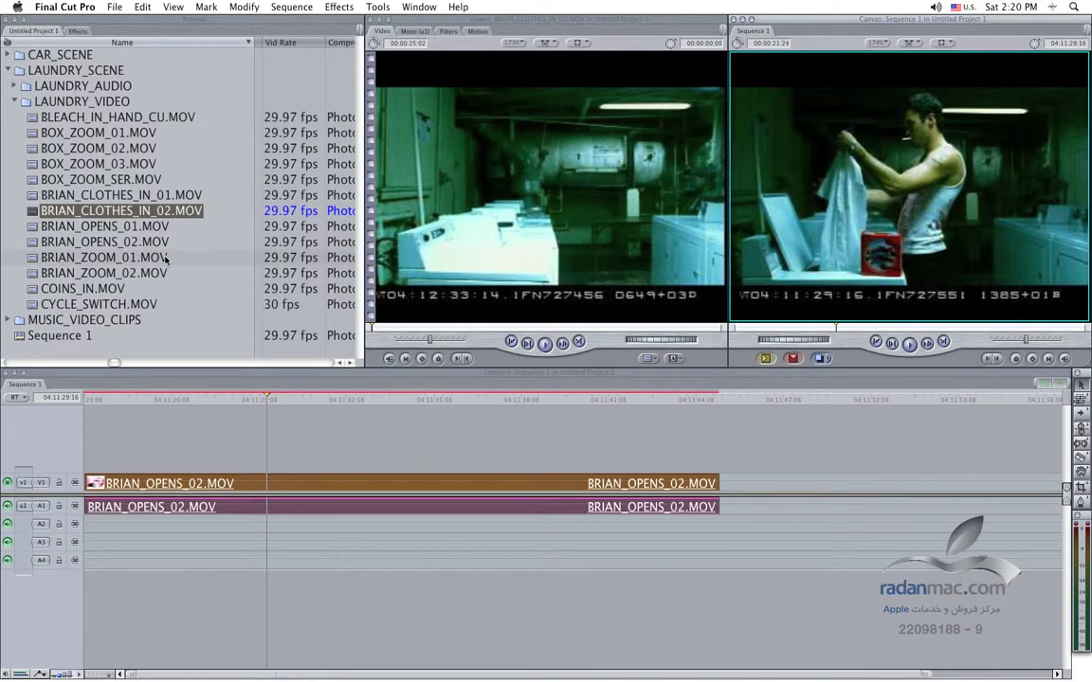
Create a new sequence named 'Telecine' and open it for editing
{"action": "left_click", "coordinate": [86, 351]}
{"action": "key", "text": "super+n"}
{"action": "type", "text": "Telecine"}
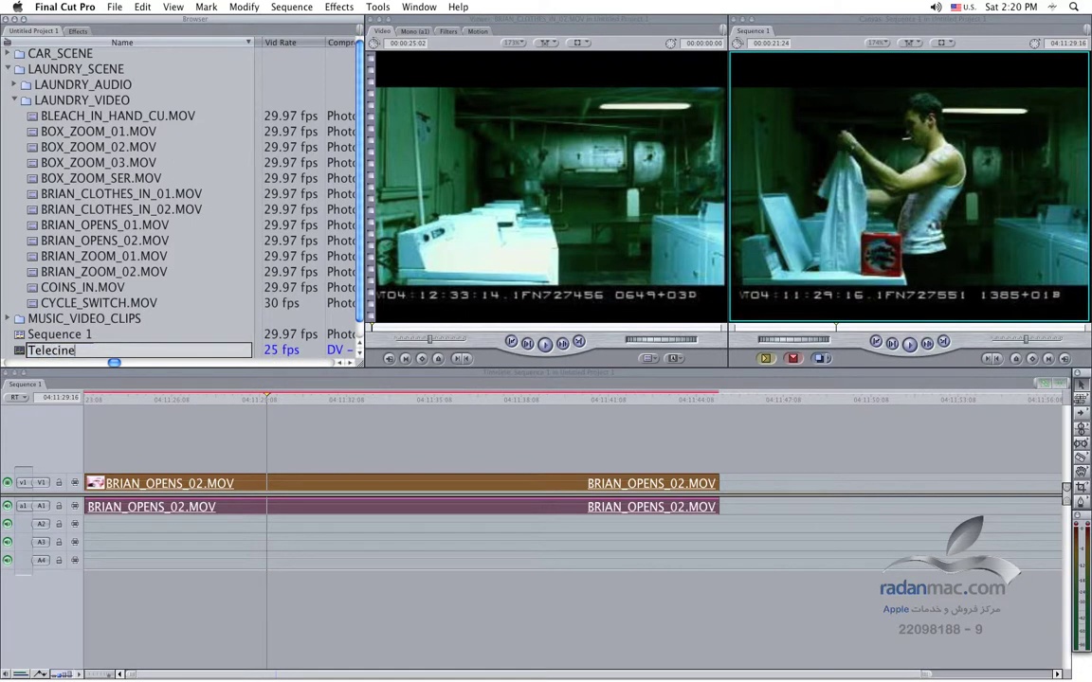
{"action": "key", "text": "Return"}
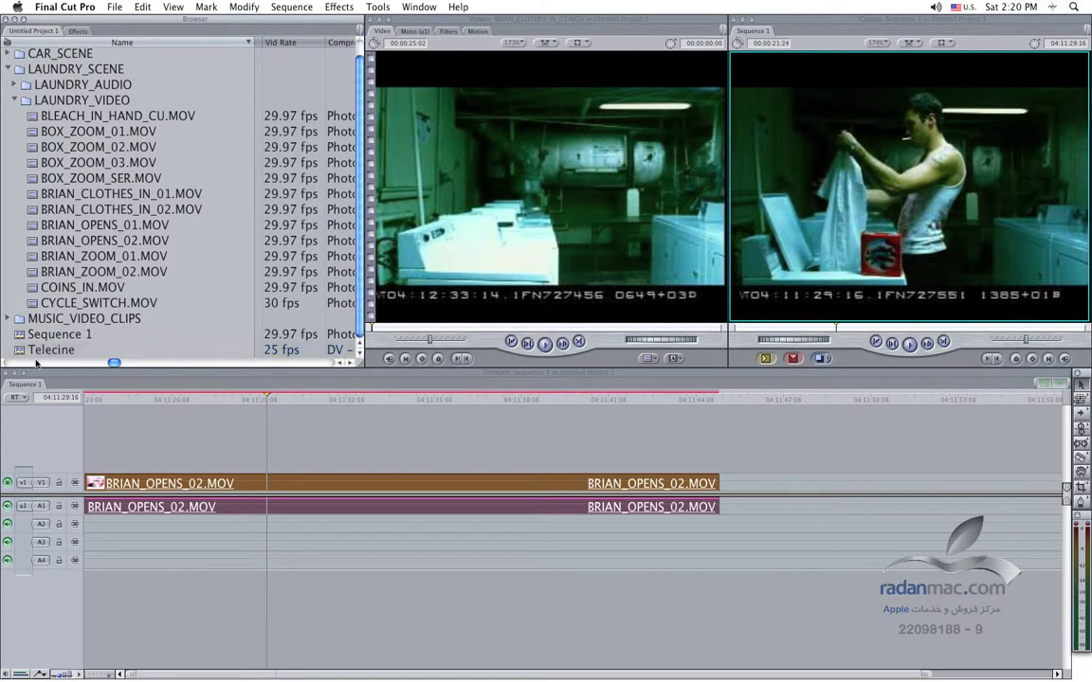
{"action": "left_click", "coordinate": [26, 352]}
{"action": "double_click", "coordinate": [26, 350]}
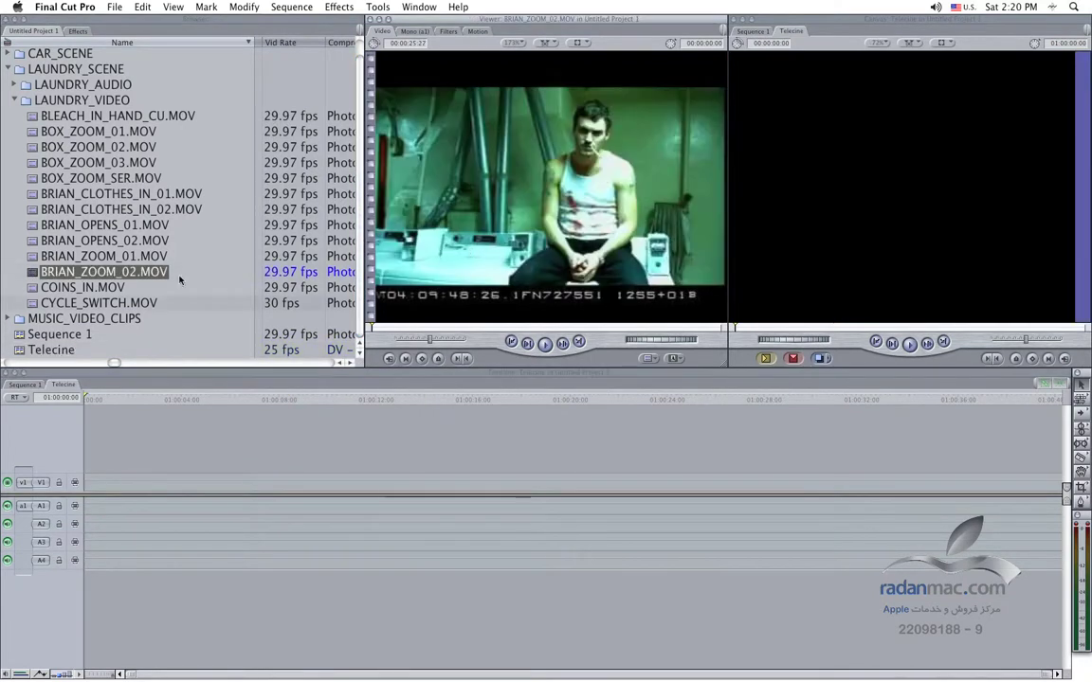
Add BRIAN_ZOOM_02.MOV at the V1 start, matching sequence settings, and open Sequence Settings
{"action": "left_click_drag", "start_coordinate": [42, 272], "coordinate": [113, 453]}
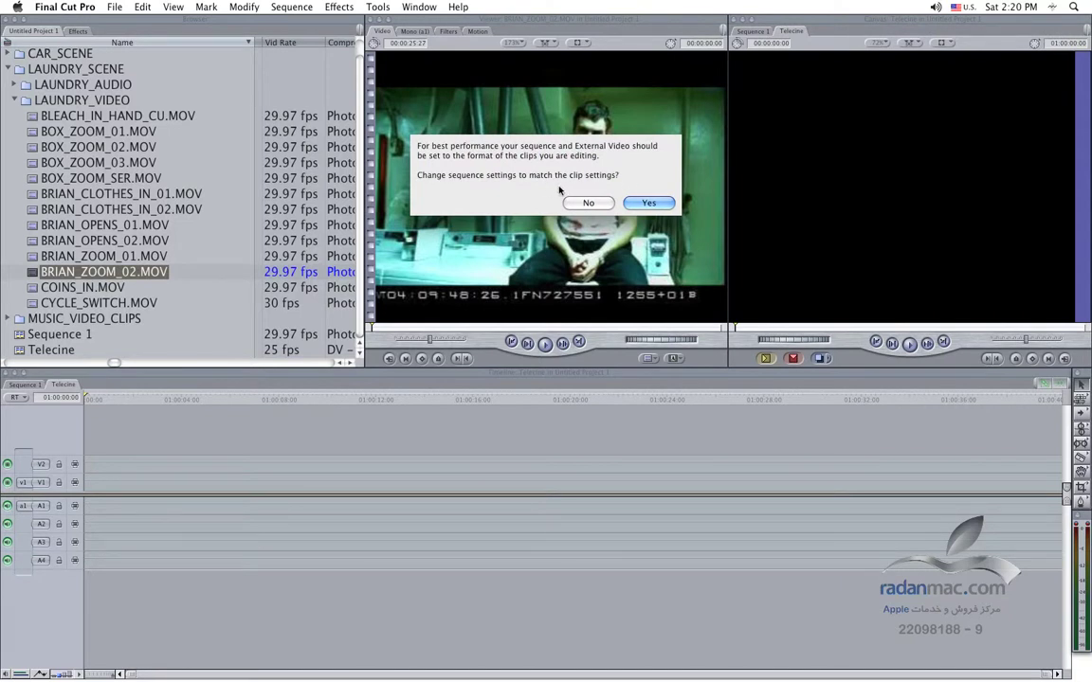
{"action": "left_click", "coordinate": [648, 202]}
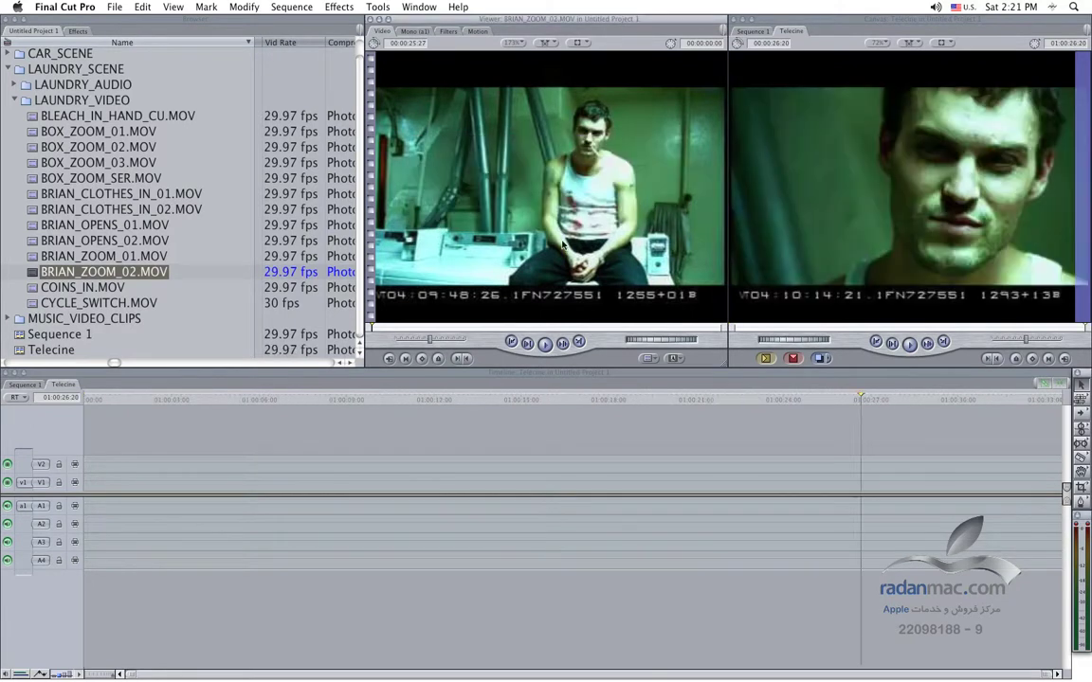
{"action": "left_click_drag", "start_coordinate": [119, 464], "coordinate": [98, 482]}
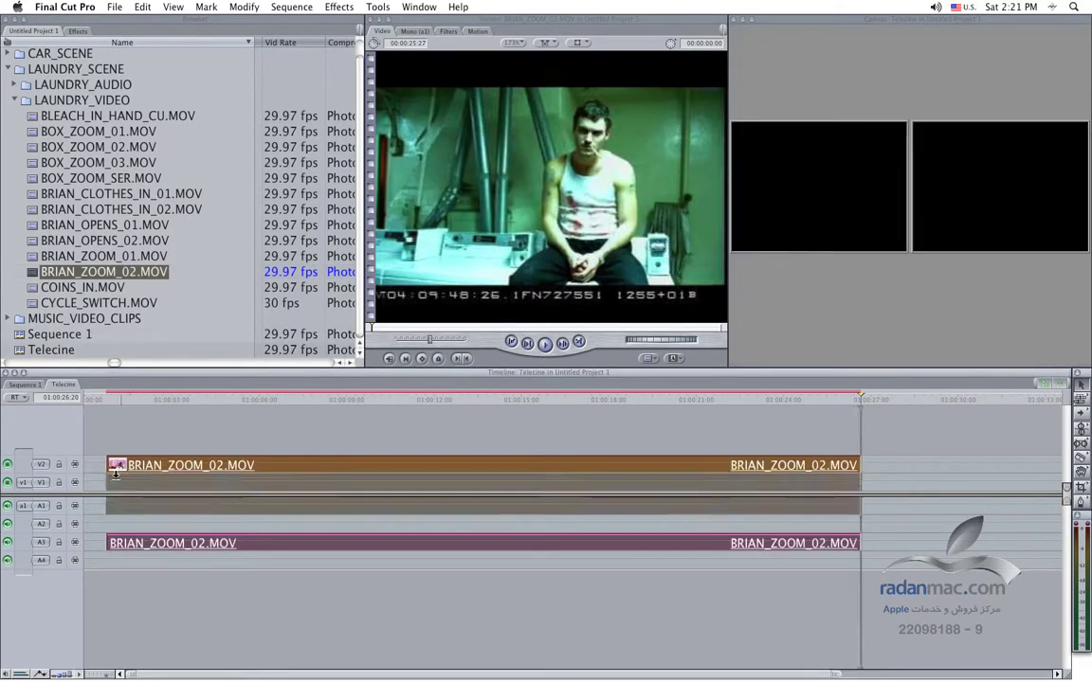
{"action": "left_click_drag", "start_coordinate": [188, 398], "coordinate": [315, 397]}
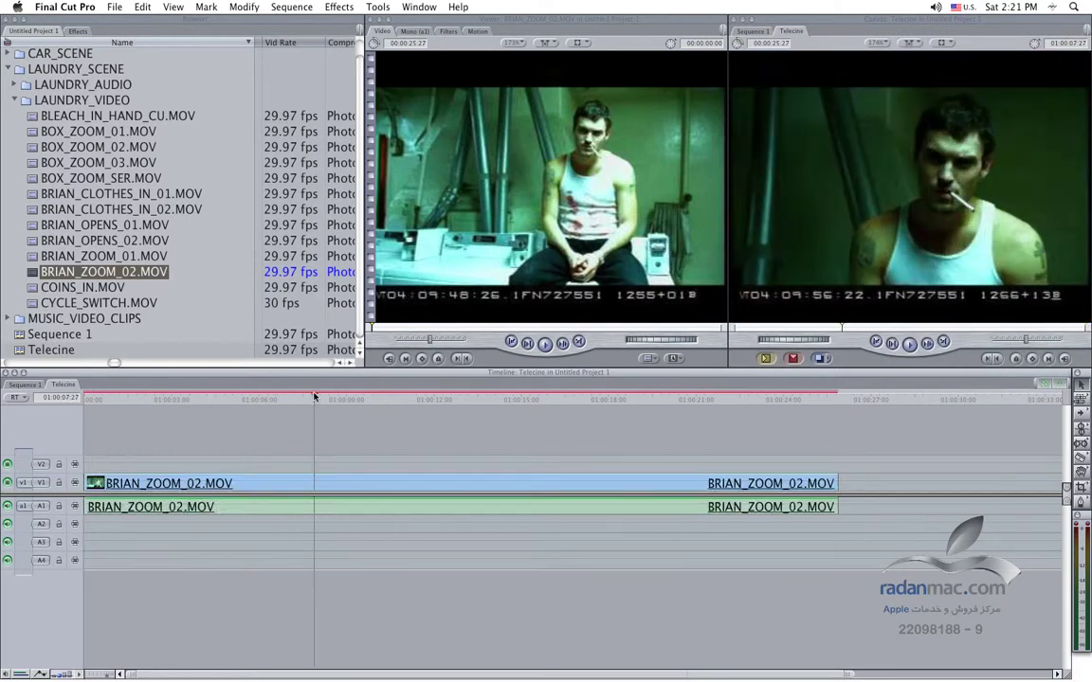
{"action": "key", "text": "super+0"}
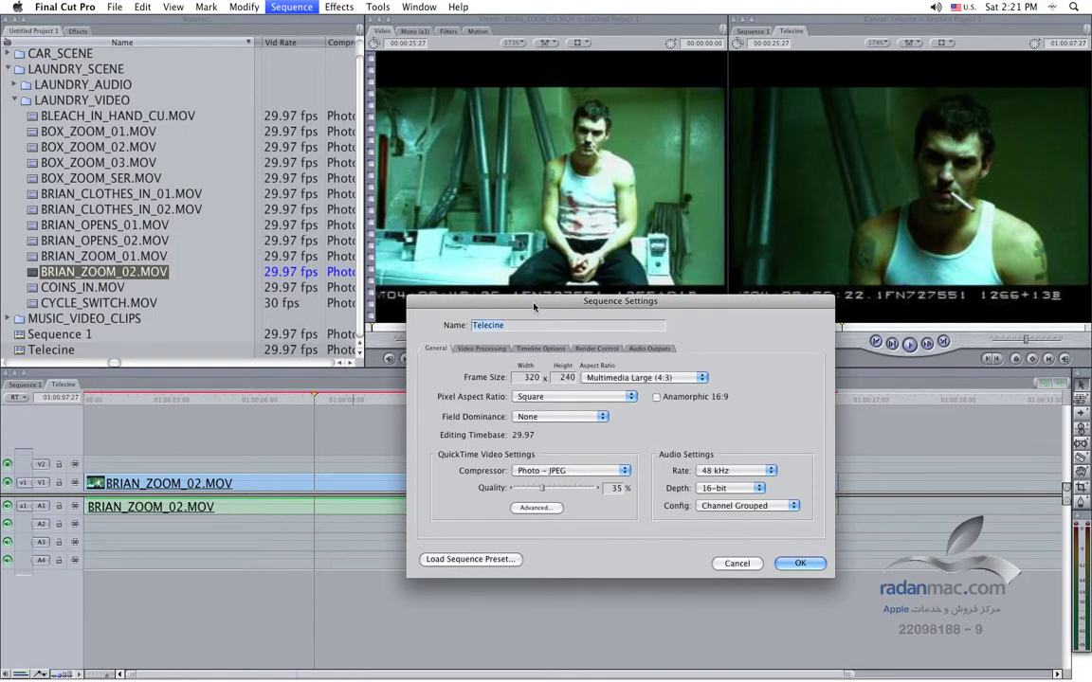
Close Sequence Settings unchanged, switch back to Sequence 1, and select BLEACH_IN_HAND_CU.MOV
{"action": "left_click", "coordinate": [601, 577]}
{"action": "left_click", "coordinate": [414, 481]}
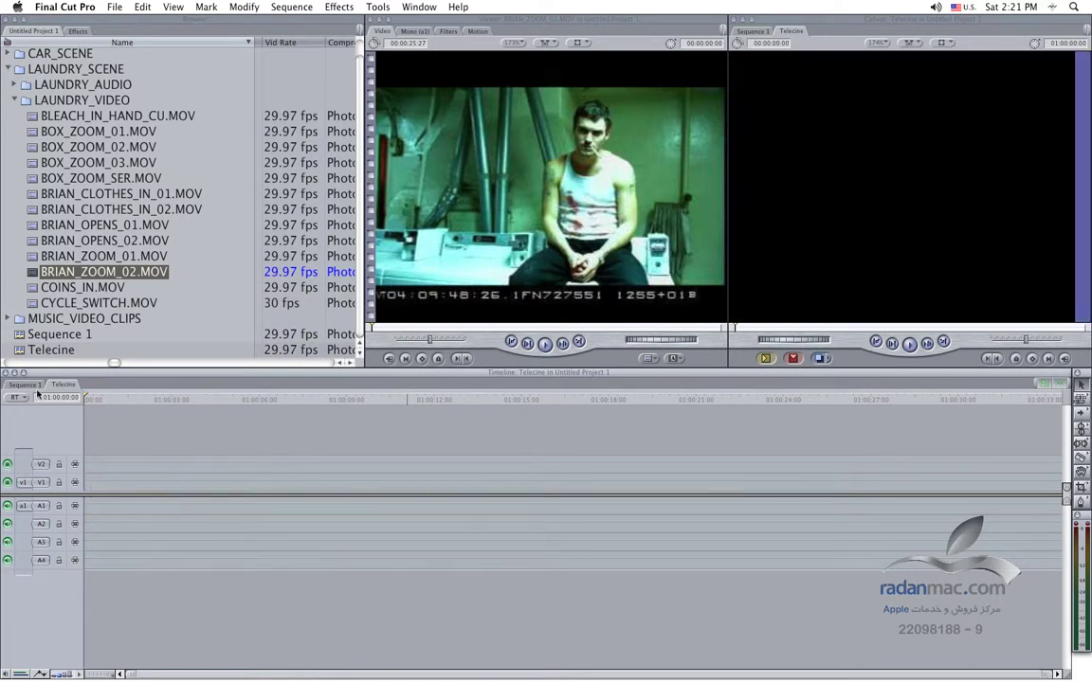
{"action": "left_click", "coordinate": [427, 452]}
{"action": "left_click", "coordinate": [330, 399]}
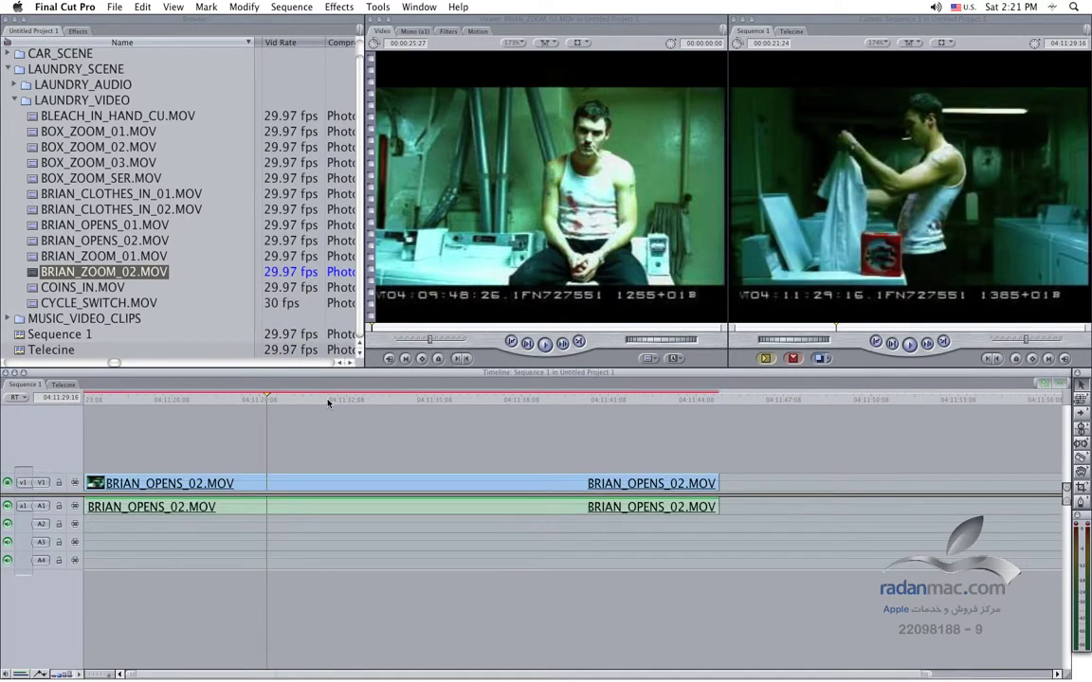
{"action": "left_click", "coordinate": [35, 117]}
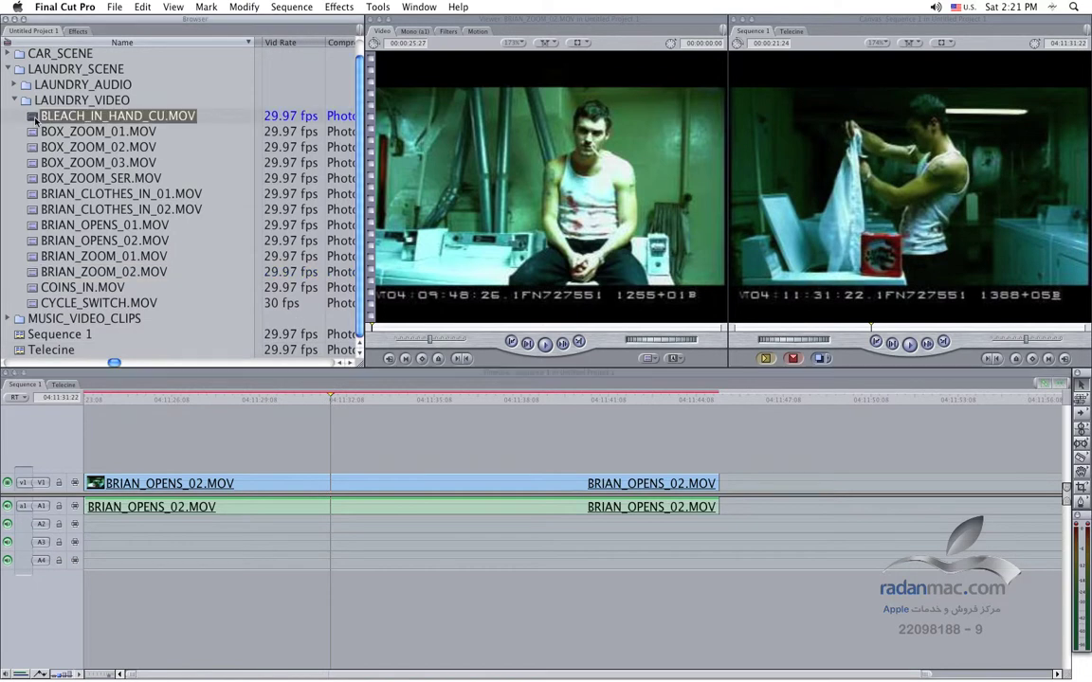
Scroll the Browser to the Media Start column, showing BRIAN_OPENS_02.MOV at 04:11:23:08
{"action": "scroll", "coordinate": [244, 195], "scroll_direction": "left", "scroll_amount": 10}
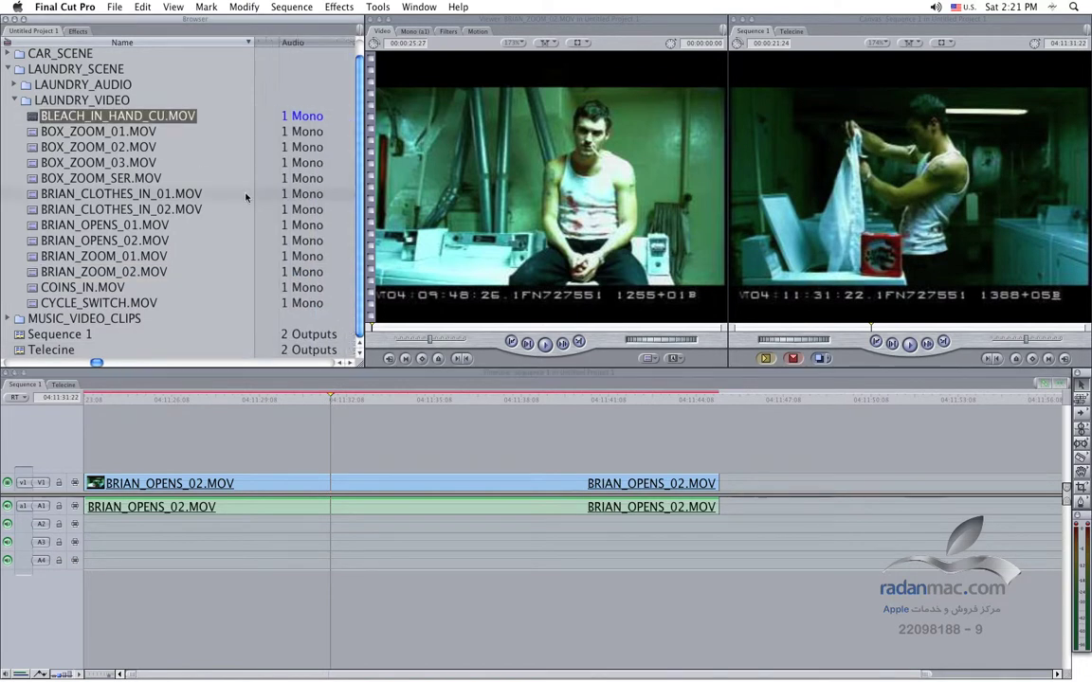
{"action": "scroll", "coordinate": [245, 197], "scroll_direction": "left", "scroll_amount": 5}
{"action": "scroll", "coordinate": [244, 197], "scroll_direction": "left", "scroll_amount": 5}
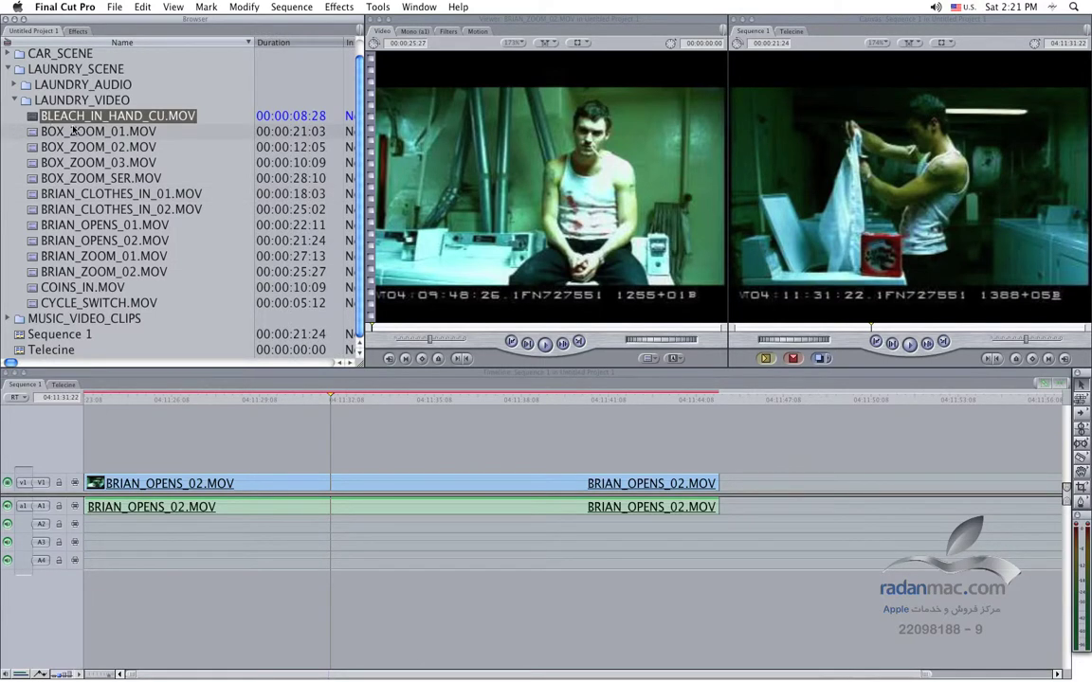
{"action": "scroll", "coordinate": [224, 273], "scroll_direction": "right", "scroll_amount": 3}
{"action": "scroll", "coordinate": [225, 274], "scroll_direction": "right", "scroll_amount": 3}
{"action": "scroll", "coordinate": [225, 274], "scroll_direction": "right", "scroll_amount": 2}
{"action": "scroll", "coordinate": [225, 274], "scroll_direction": "right", "scroll_amount": 2}
{"action": "scroll", "coordinate": [224, 274], "scroll_direction": "right", "scroll_amount": 1}
{"action": "scroll", "coordinate": [225, 274], "scroll_direction": "right", "scroll_amount": 2}
{"action": "scroll", "coordinate": [224, 274], "scroll_direction": "right", "scroll_amount": 1}
{"action": "scroll", "coordinate": [224, 274], "scroll_direction": "right", "scroll_amount": 2}
{"action": "scroll", "coordinate": [225, 274], "scroll_direction": "left", "scroll_amount": 1}
{"action": "scroll", "coordinate": [225, 274], "scroll_direction": "left", "scroll_amount": 2}
{"action": "scroll", "coordinate": [225, 273], "scroll_direction": "left", "scroll_amount": 1}
{"action": "scroll", "coordinate": [225, 274], "scroll_direction": "left", "scroll_amount": 1}
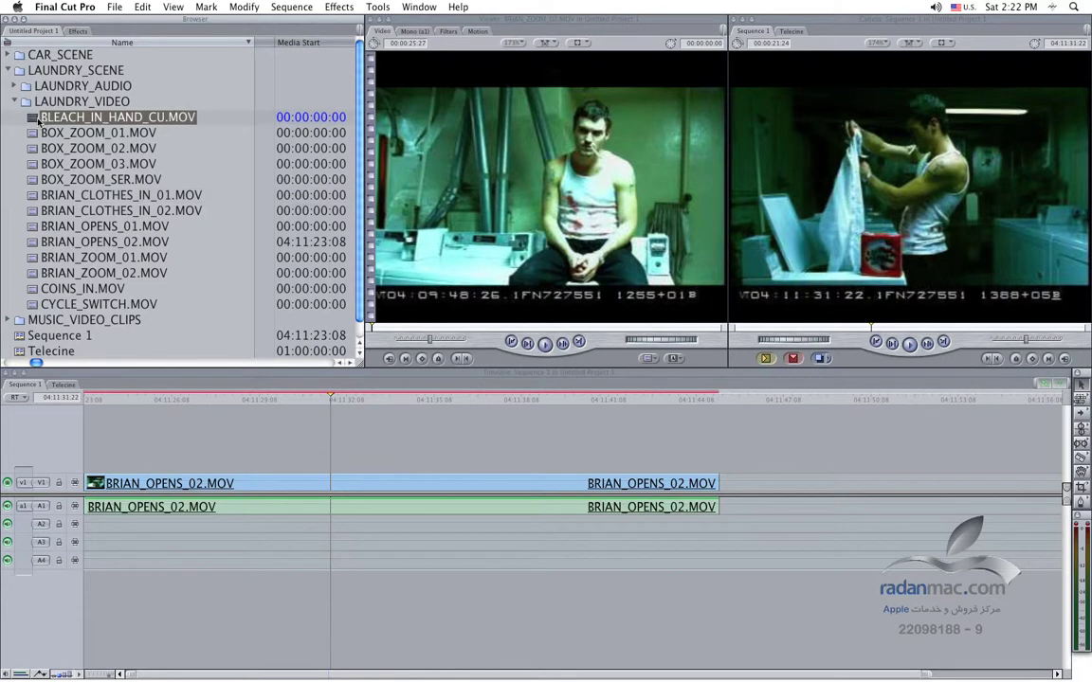
{"action": "scroll", "coordinate": [251, 214], "scroll_direction": "right", "scroll_amount": 2}
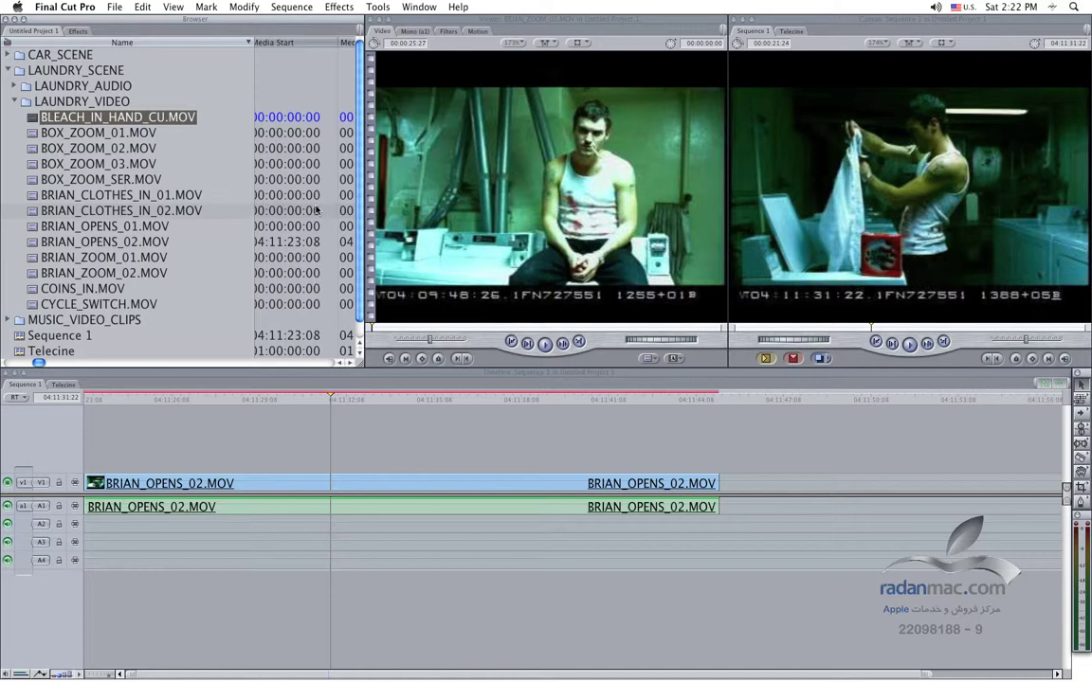
{"action": "scroll", "coordinate": [303, 210], "scroll_direction": "left", "scroll_amount": 1}
{"action": "scroll", "coordinate": [317, 211], "scroll_direction": "left", "scroll_amount": 1}
{"action": "scroll", "coordinate": [317, 210], "scroll_direction": "right", "scroll_amount": 1}
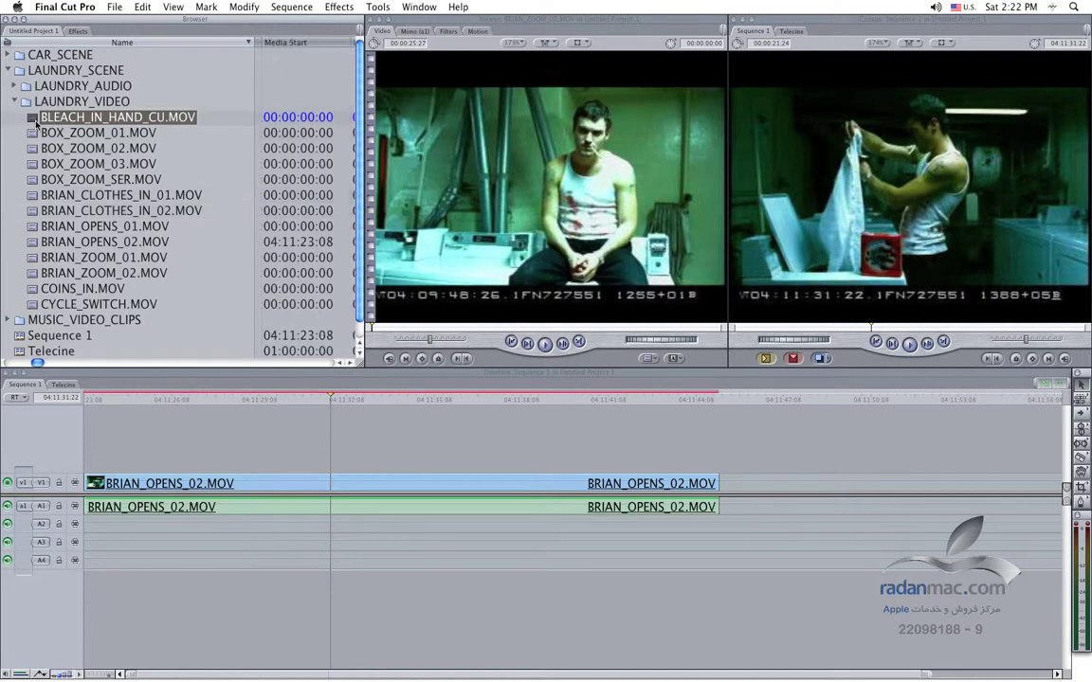
Load BLEACH_IN_HAND_CU.MOV, scrub to 00:00:04:03, and bring up Modify > Timecode
{"action": "double_click", "coordinate": [36, 120]}
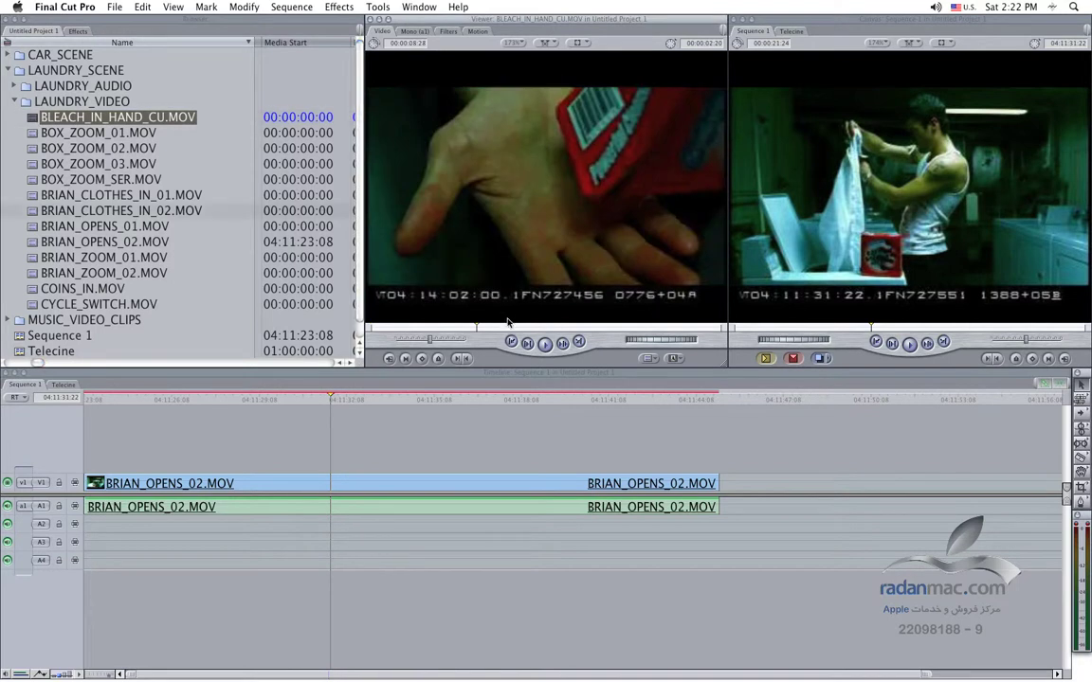
{"action": "mouse_move", "coordinate": [493, 328]}
{"action": "left_mouse_down"}
{"action": "mouse_move", "coordinate": [473, 330]}
{"action": "mouse_move", "coordinate": [523, 328]}
{"action": "left_mouse_up"}
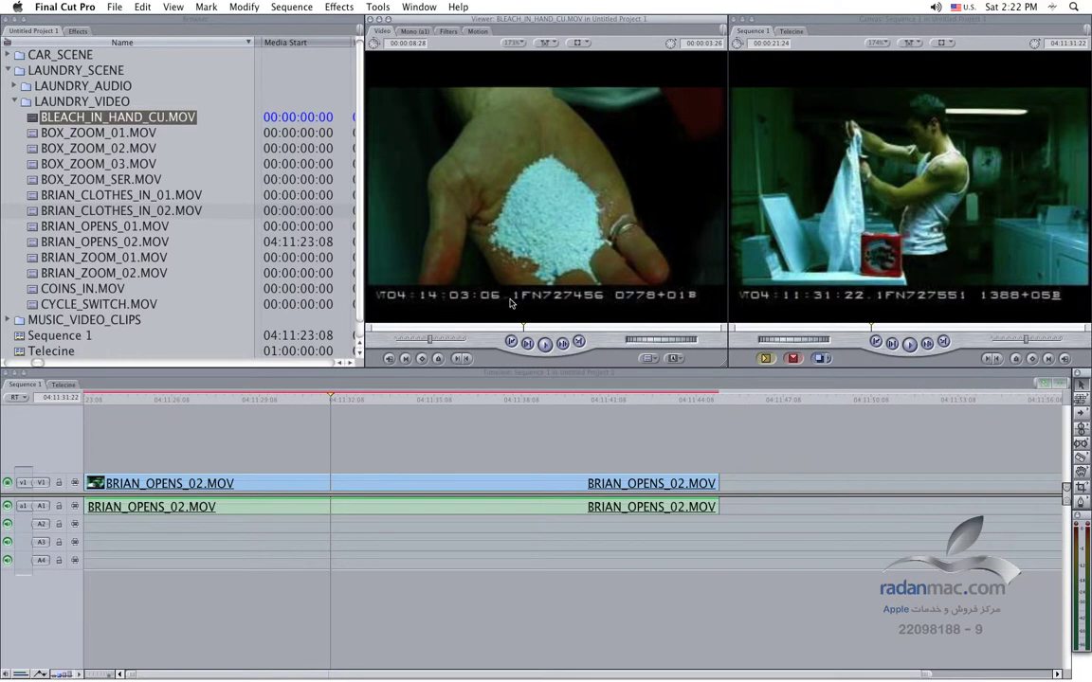
{"action": "left_click", "coordinate": [532, 330]}
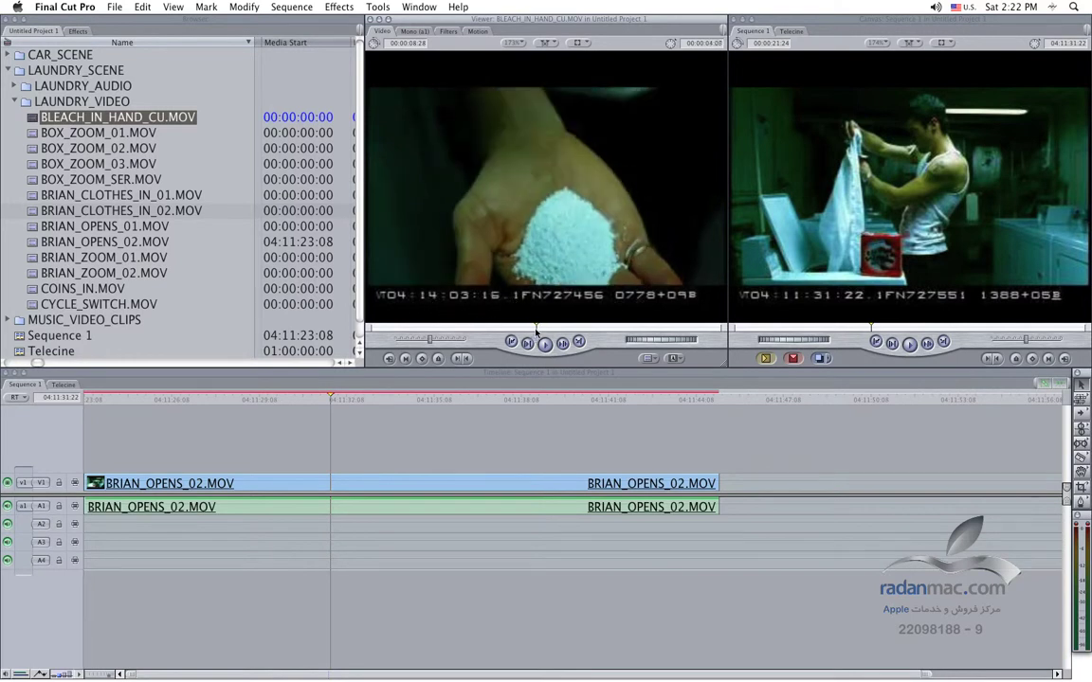
{"action": "left_click", "coordinate": [245, 8]}
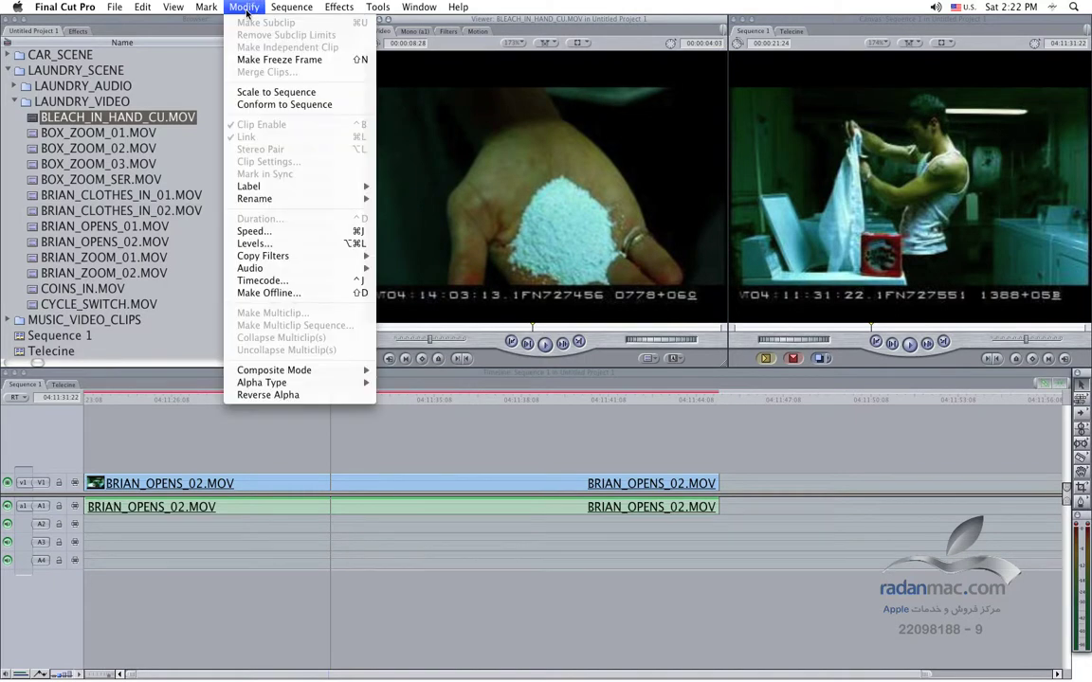
{"action": "mouse_move", "coordinate": [294, 269]}
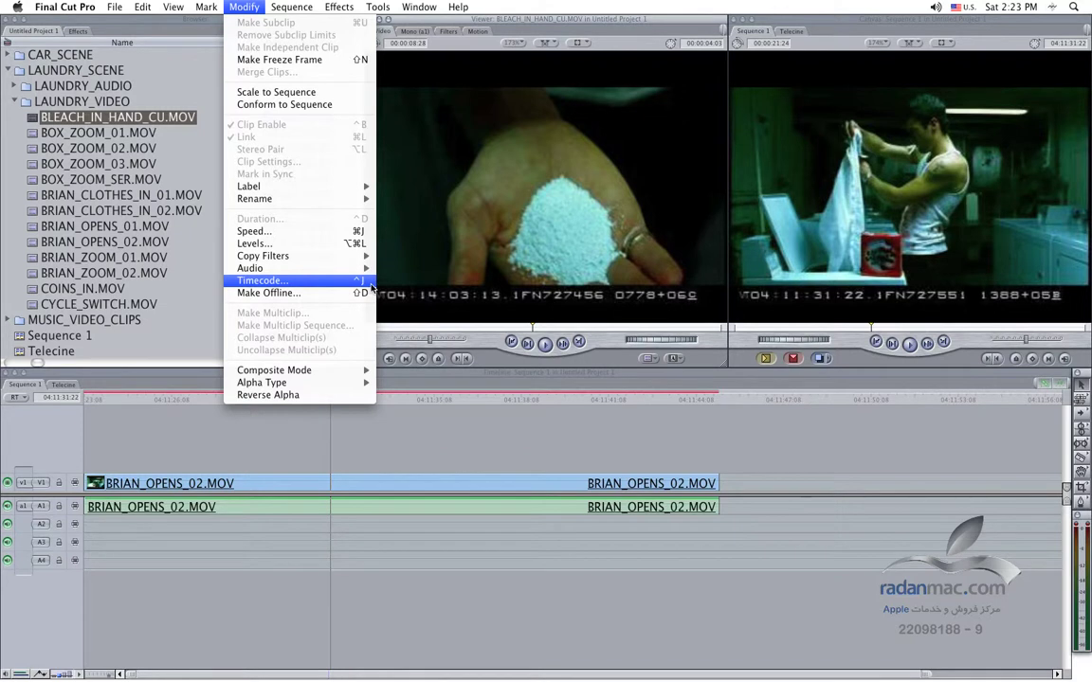
Set BLEACH_IN_HAND_CU.MOV's source timecode to 04:14:03:13 in the Modify Timecode dialog
{"action": "left_click", "coordinate": [287, 282]}
{"action": "left_click_drag", "start_coordinate": [455, 385], "coordinate": [561, 387]}
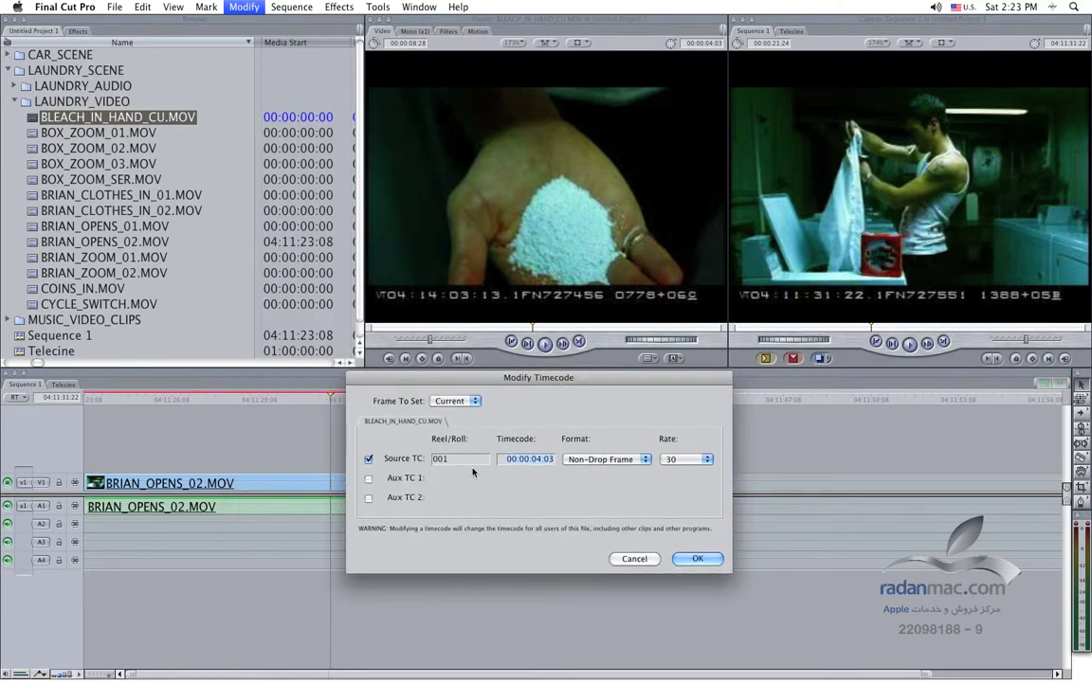
{"action": "left_click_drag", "start_coordinate": [428, 377], "coordinate": [384, 378]}
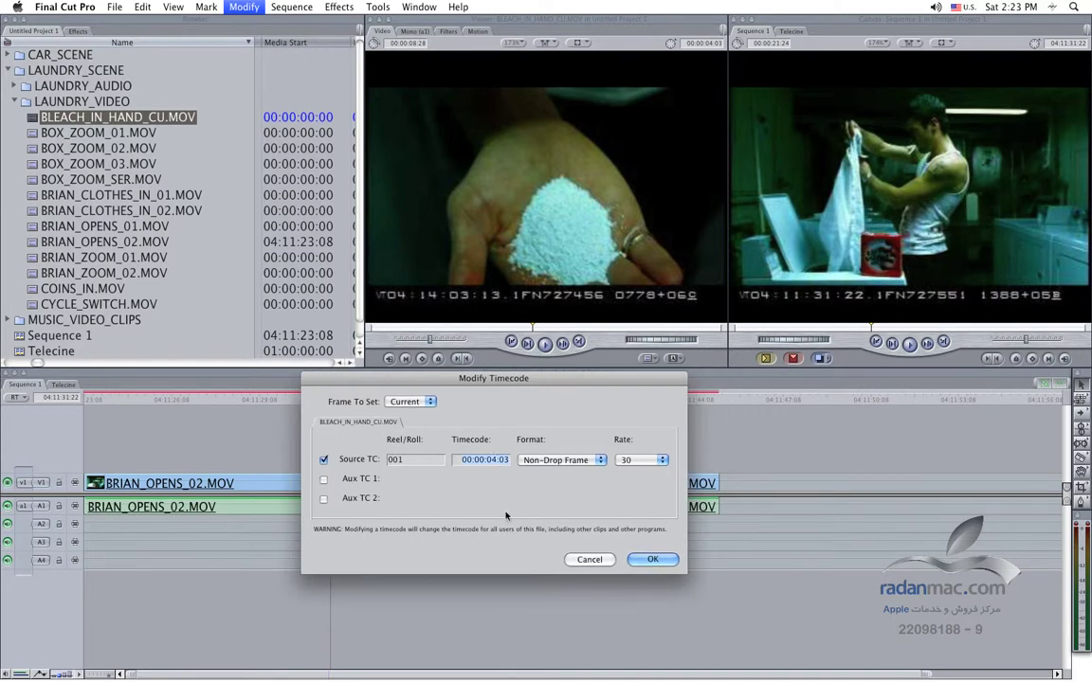
{"action": "type", "text": "04"}
{"action": "type", "text": "140"}
{"action": "type", "text": "313"}
{"action": "key", "text": "Tab"}
{"action": "left_click", "coordinate": [641, 560]}
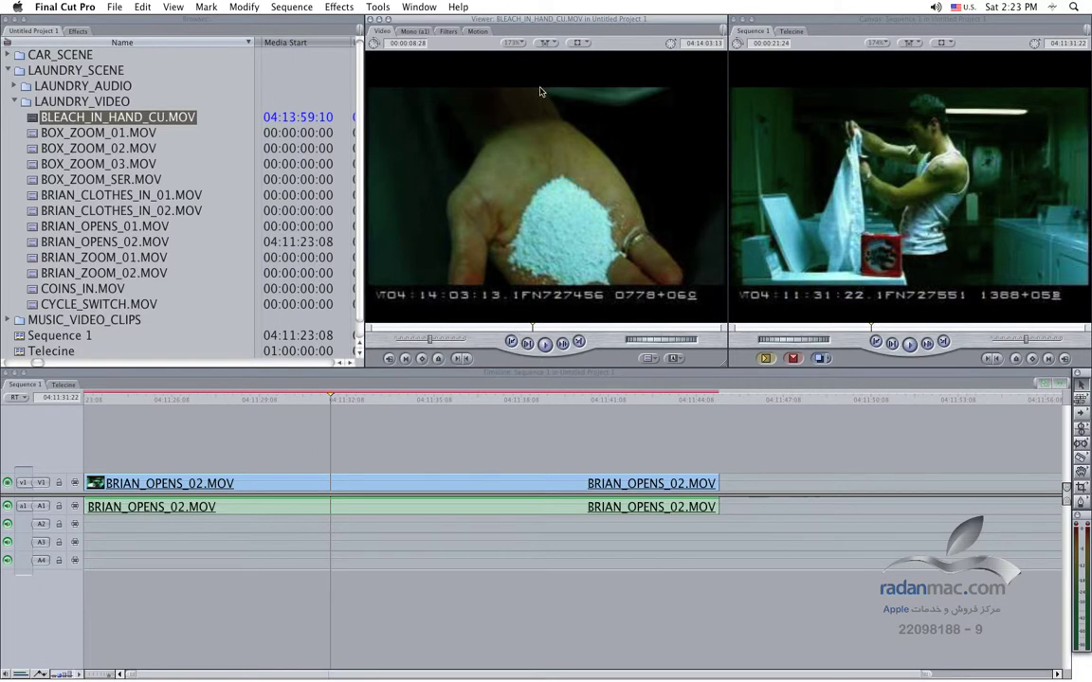
Rearrange the windows, moving the Viewer left and enlarging the Viewer and Canvas
{"action": "left_click", "coordinate": [578, 43]}
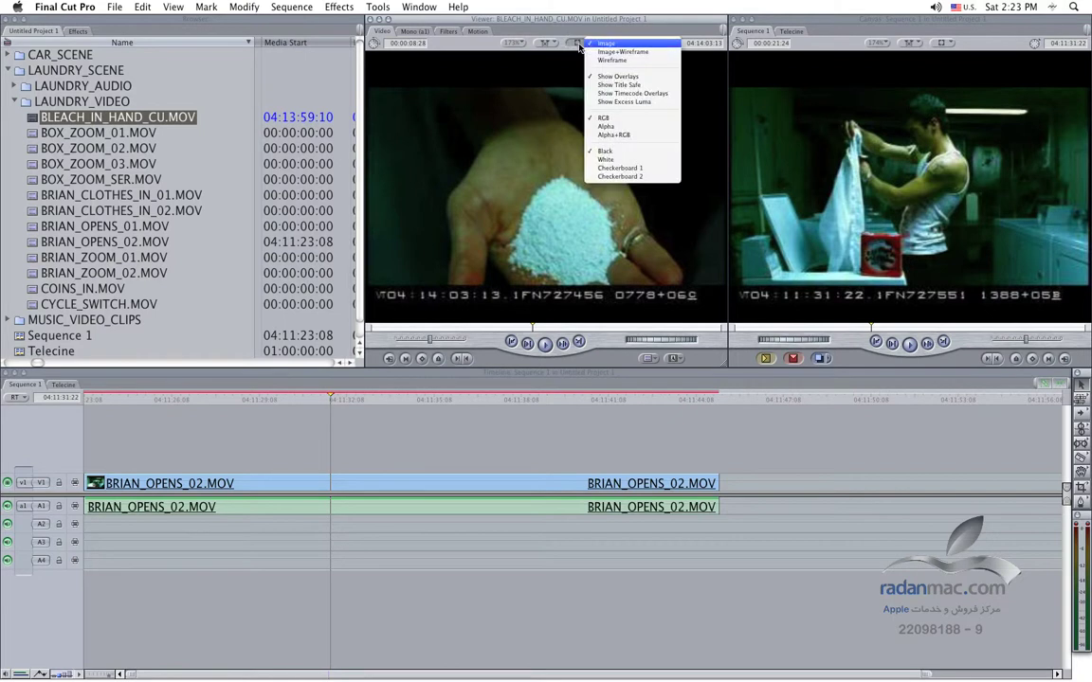
{"action": "left_click", "coordinate": [530, 21]}
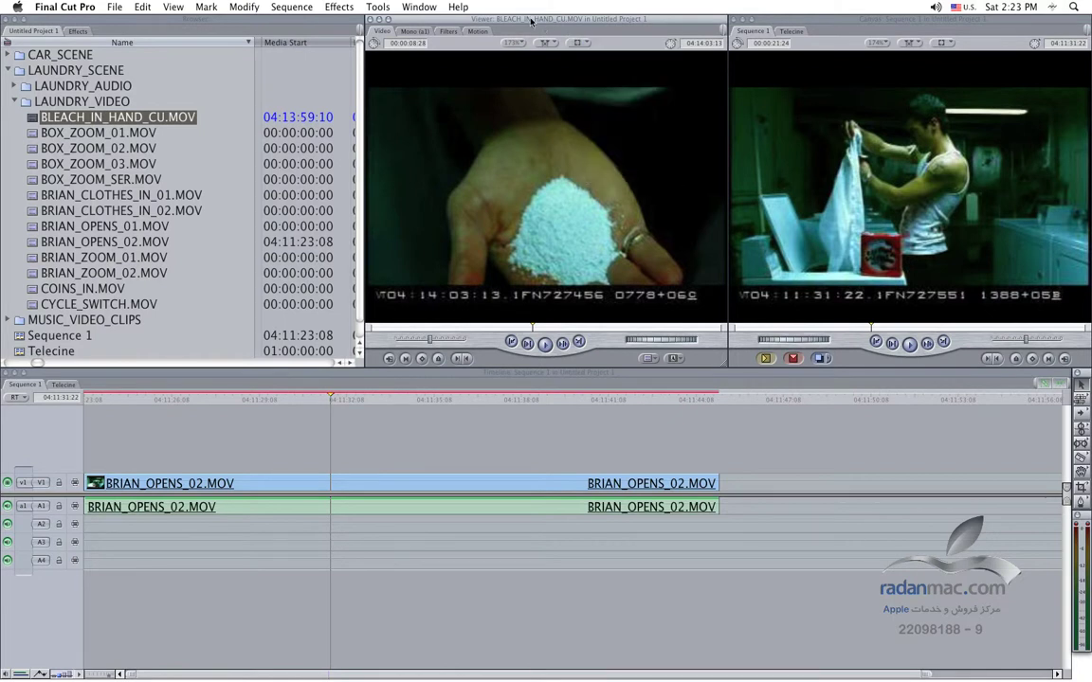
{"action": "left_click_drag", "start_coordinate": [531, 21], "coordinate": [211, 21]}
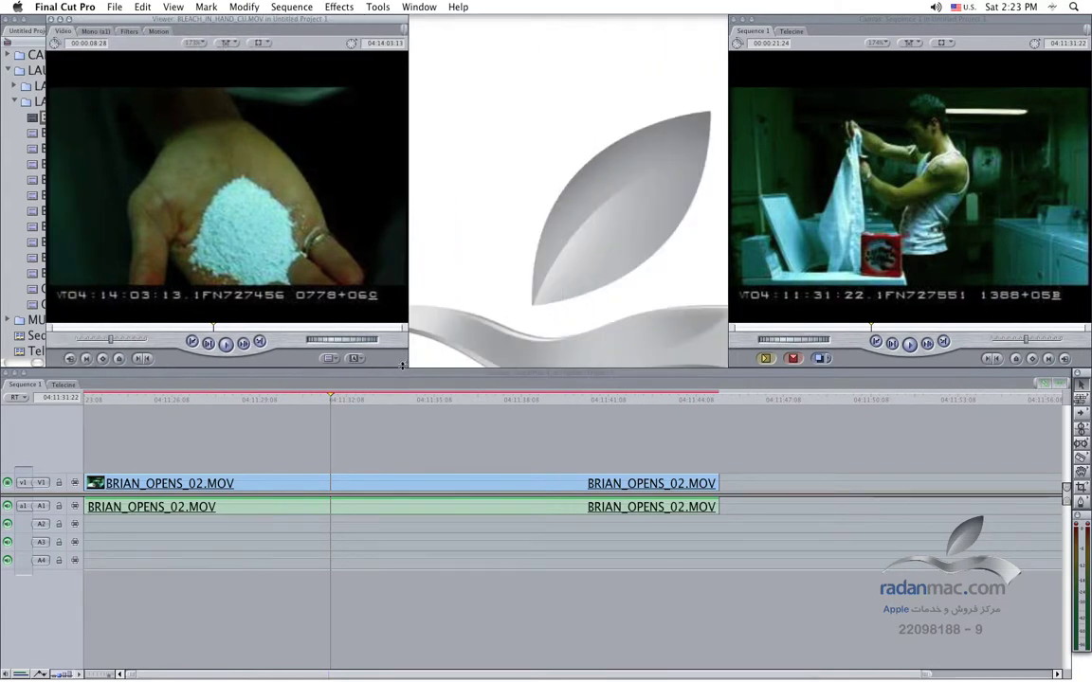
{"action": "left_click_drag", "start_coordinate": [402, 369], "coordinate": [402, 388]}
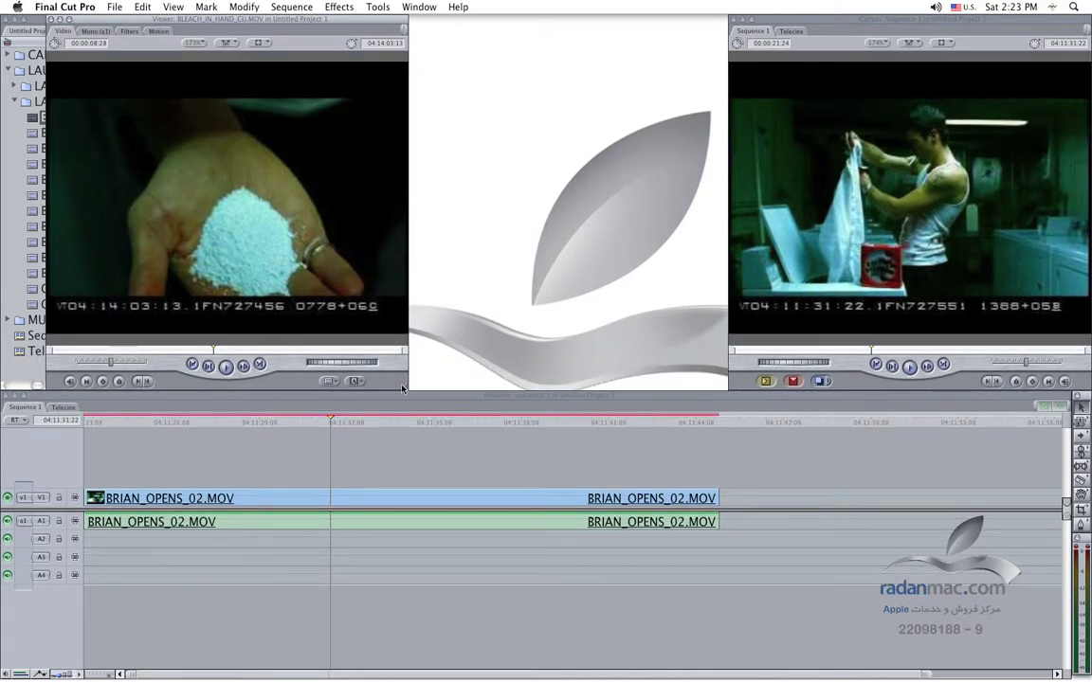
{"action": "key", "text": "ctrl+grave"}
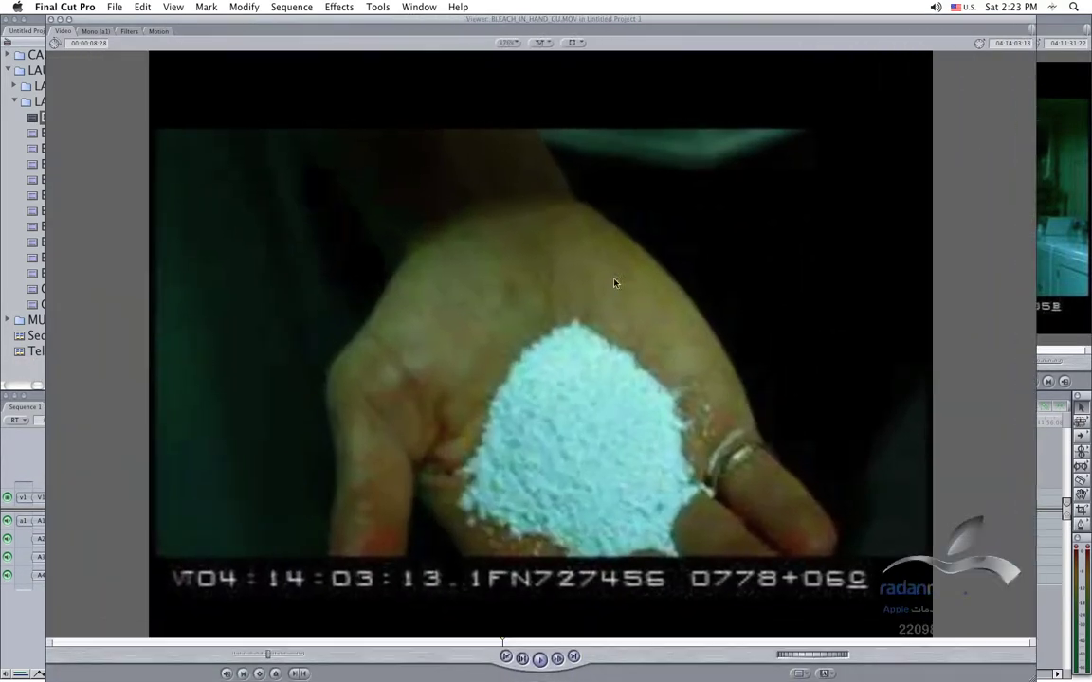
Turn on Show Timecode Overlays from the Viewer's View pop-up
{"action": "left_click", "coordinate": [572, 42]}
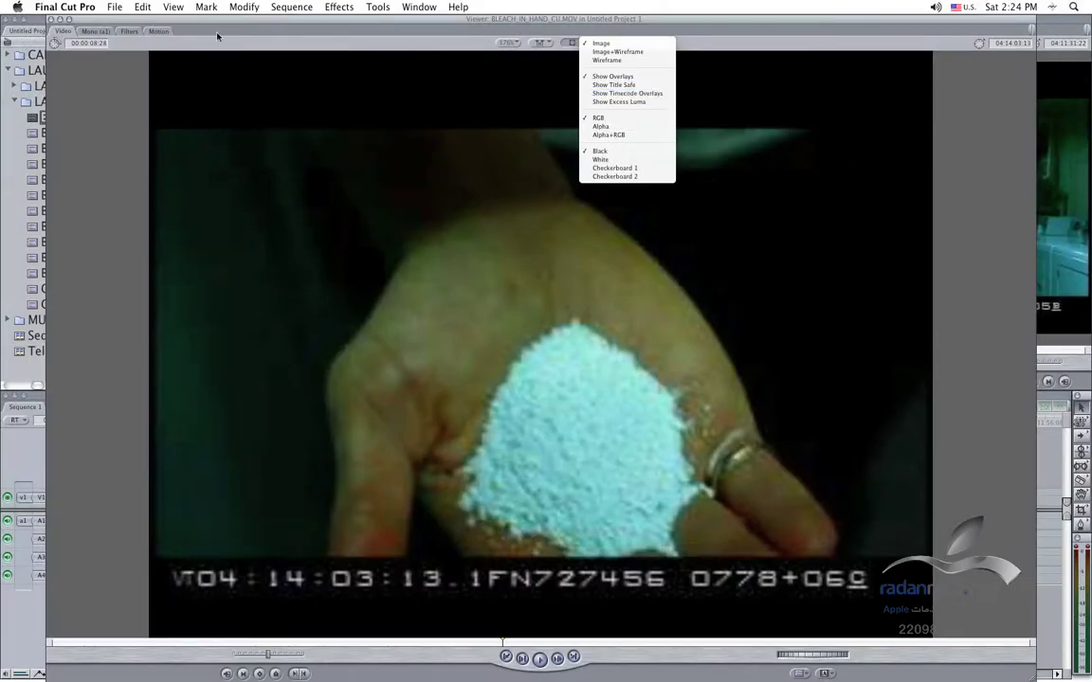
{"action": "left_click", "coordinate": [172, 6]}
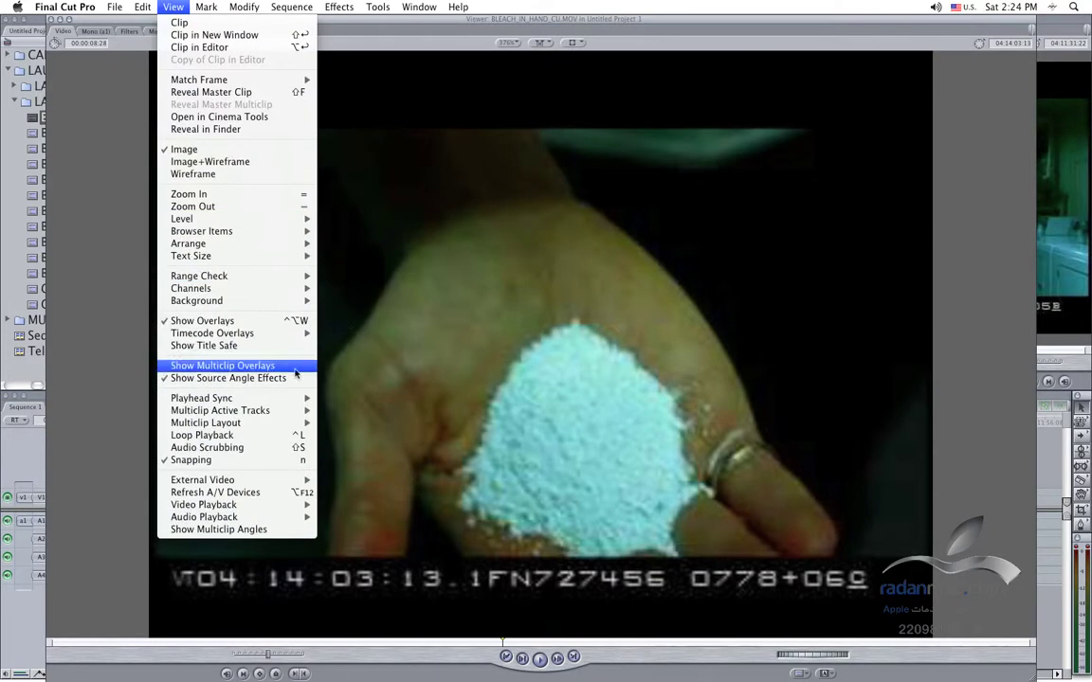
{"action": "mouse_move", "coordinate": [278, 337]}
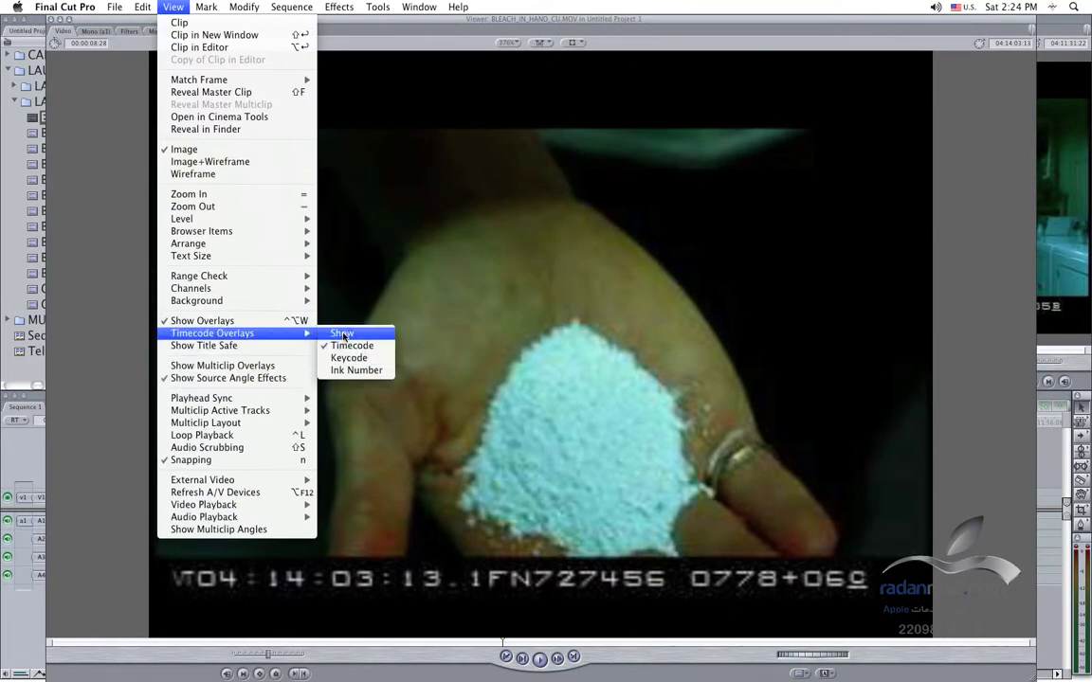
{"action": "left_click", "coordinate": [567, 41]}
{"action": "left_click", "coordinate": [572, 43]}
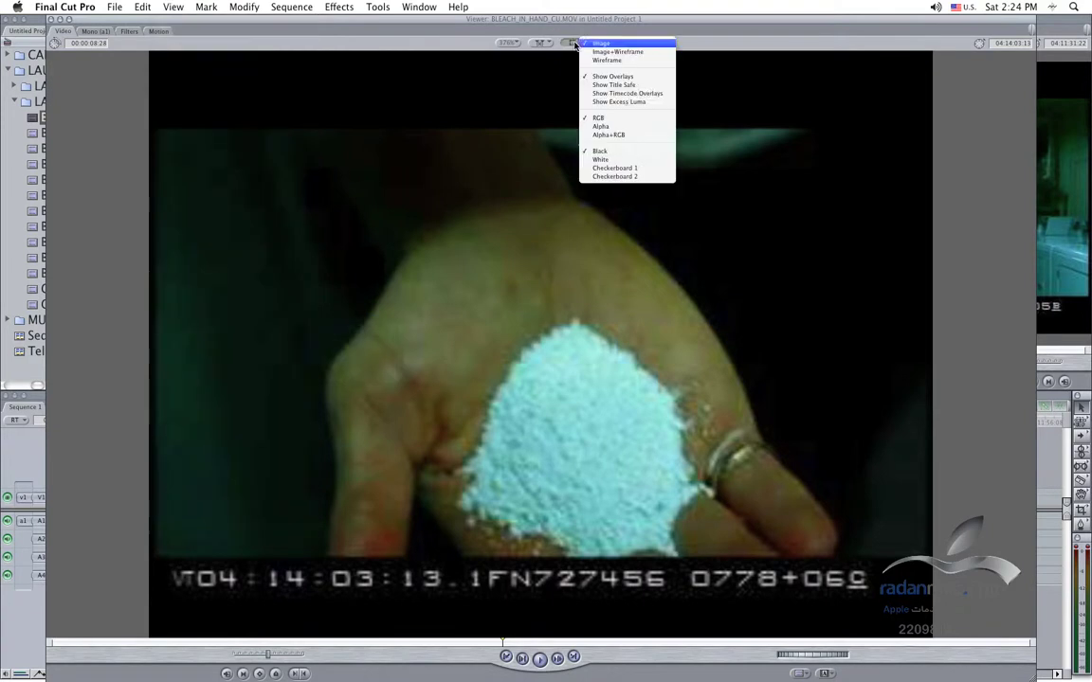
{"action": "left_click", "coordinate": [623, 94]}
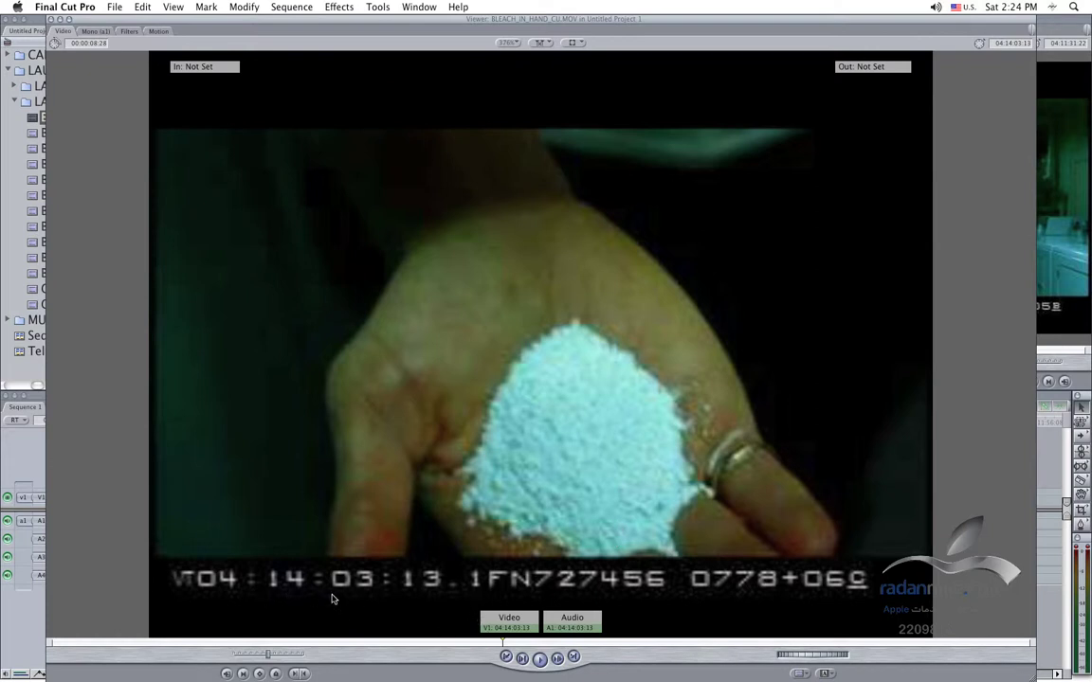
Scrub the bleach clip to 04:14:04:27, then back to 04:14:02:26
{"action": "left_click", "coordinate": [599, 644]}
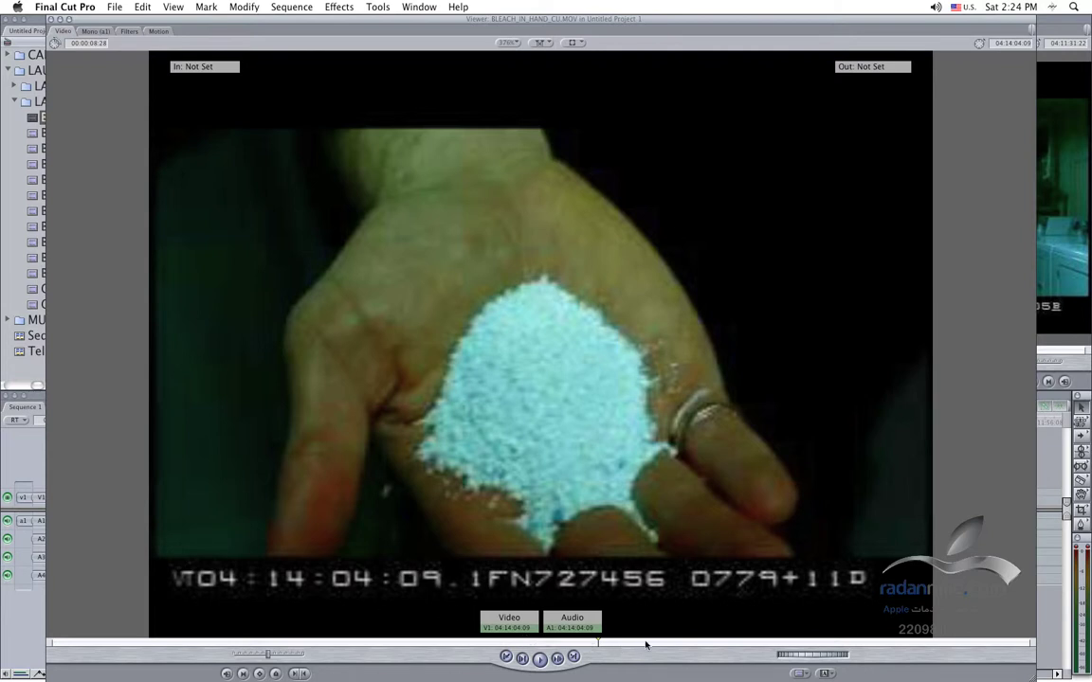
{"action": "left_click_drag", "start_coordinate": [640, 645], "coordinate": [664, 644]}
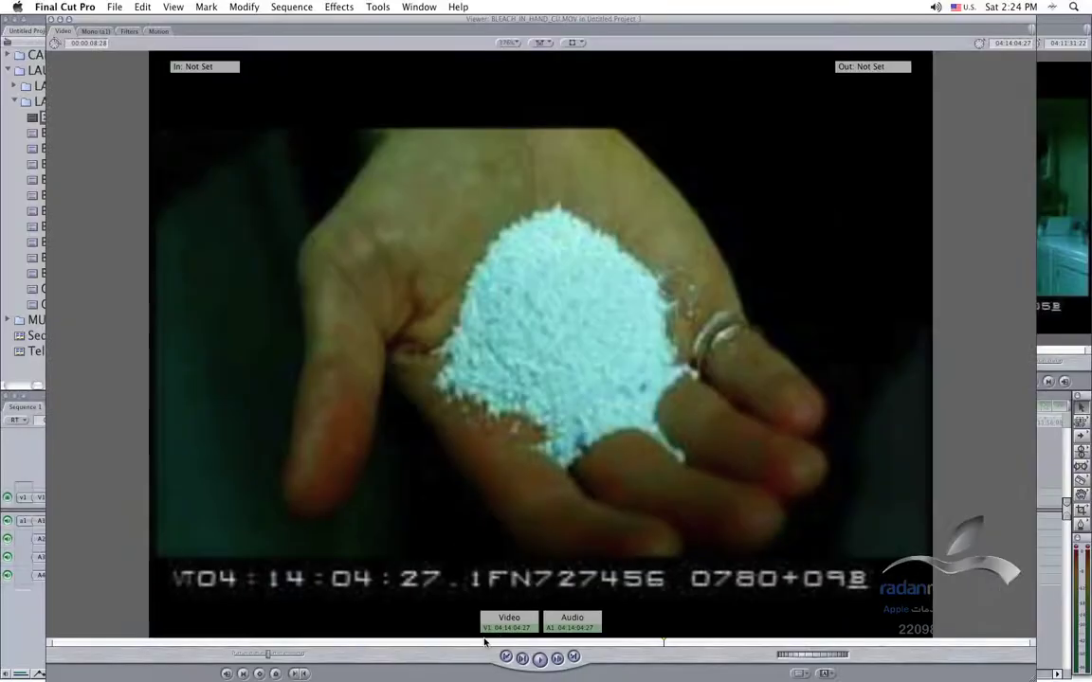
{"action": "left_click_drag", "start_coordinate": [453, 645], "coordinate": [441, 646]}
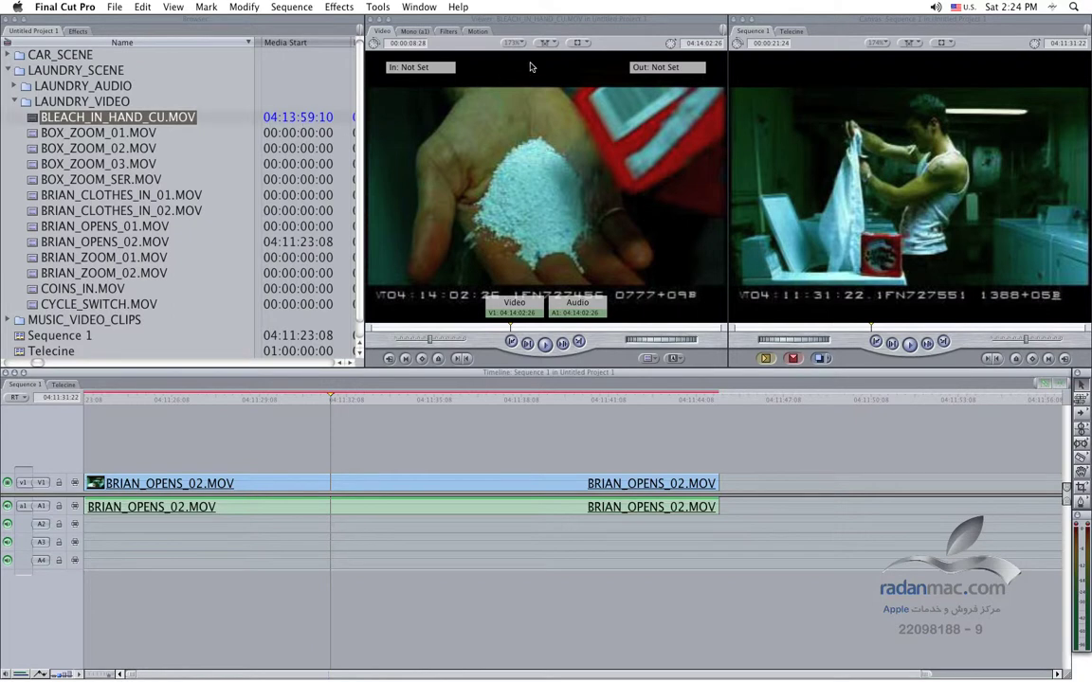
Turn off the viewer's timecode overlays and load BOX_ZOOM_01.MOV into the viewer
{"action": "left_click", "coordinate": [577, 43]}
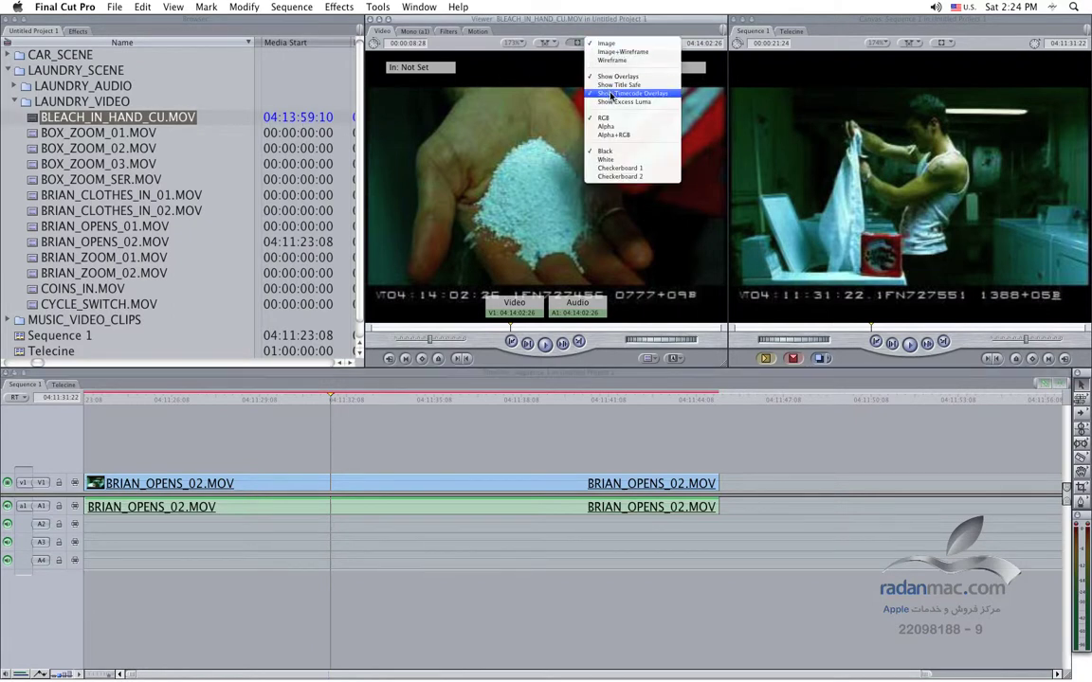
{"action": "left_click", "coordinate": [608, 94]}
{"action": "double_click", "coordinate": [38, 135]}
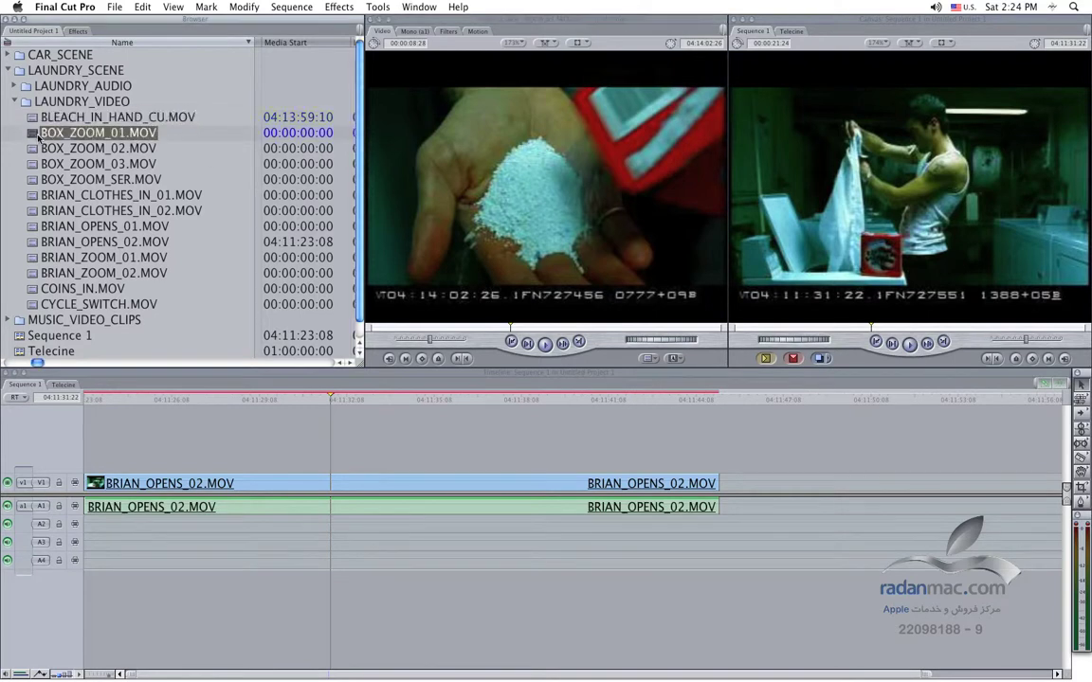
Park on the frame burned in as 04:08:43:24 and bring up its Modify Timecode settings
{"action": "left_click", "coordinate": [547, 331]}
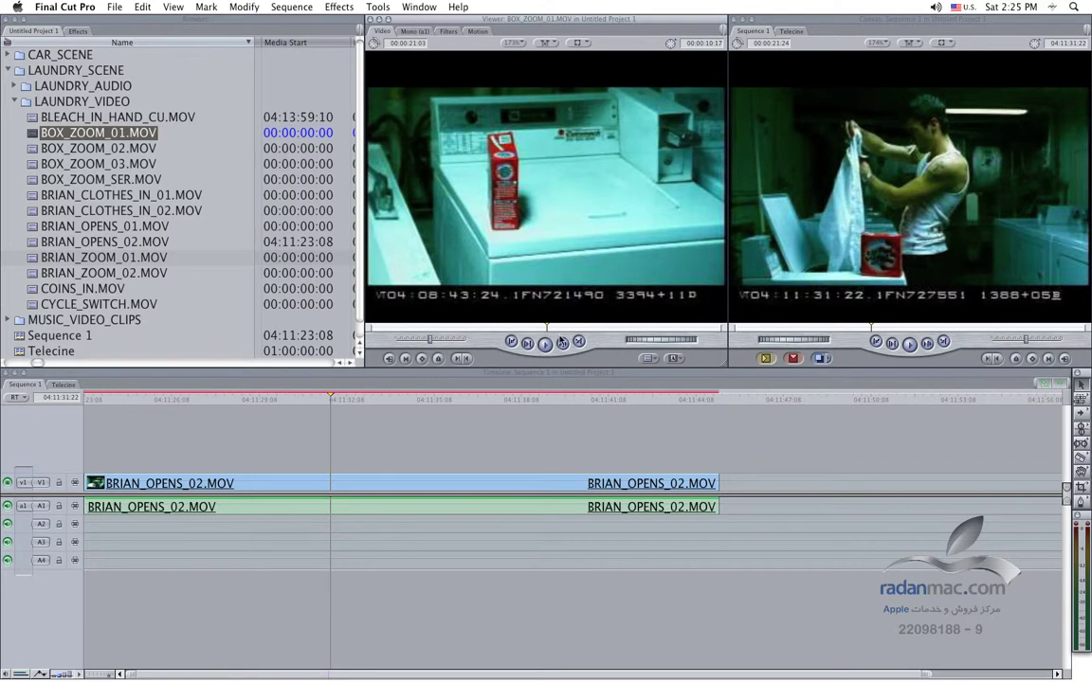
{"action": "key", "text": "ctrl+t"}
{"action": "mouse_move", "coordinate": [464, 383]}
{"action": "left_mouse_down"}
{"action": "mouse_move", "coordinate": [545, 361]}
{"action": "mouse_move", "coordinate": [552, 372]}
{"action": "left_mouse_up"}
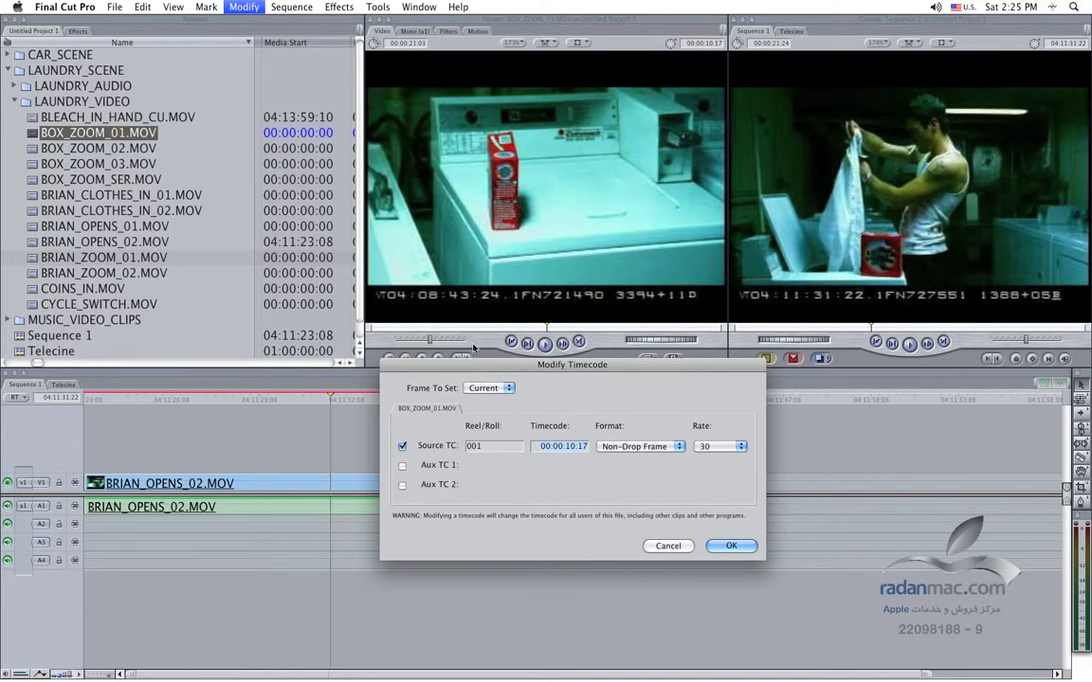
With Frame To Set on Current, enter source timecode 04:08:43:24 and apply it to BOX_ZOOM_01.MOV
{"action": "left_click", "coordinate": [505, 390]}
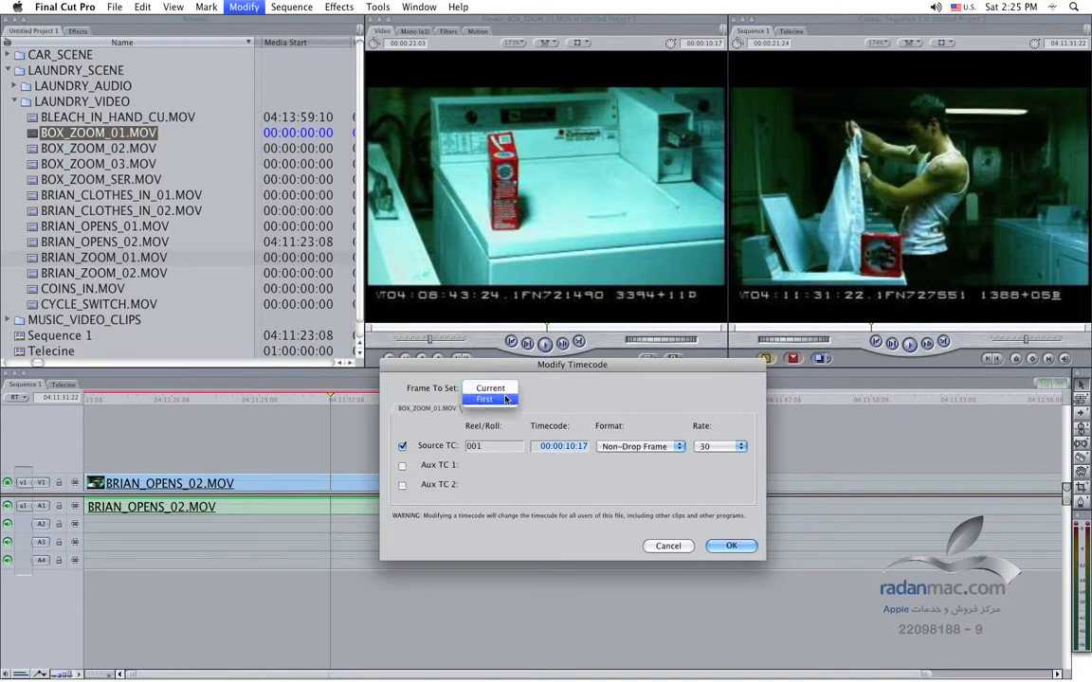
{"action": "left_click", "coordinate": [484, 399]}
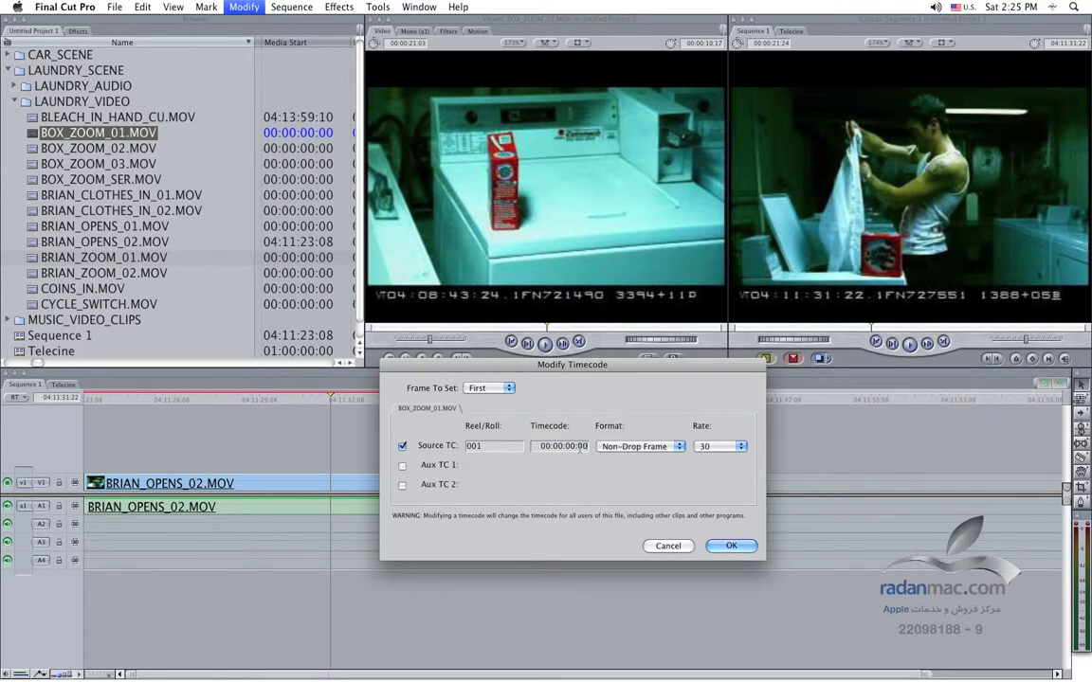
{"action": "left_click", "coordinate": [488, 388]}
{"action": "left_click", "coordinate": [485, 372]}
{"action": "type", "text": "08"}
{"action": "type", "text": "4324"}
{"action": "key", "text": "Tab"}
{"action": "left_click", "coordinate": [732, 546]}
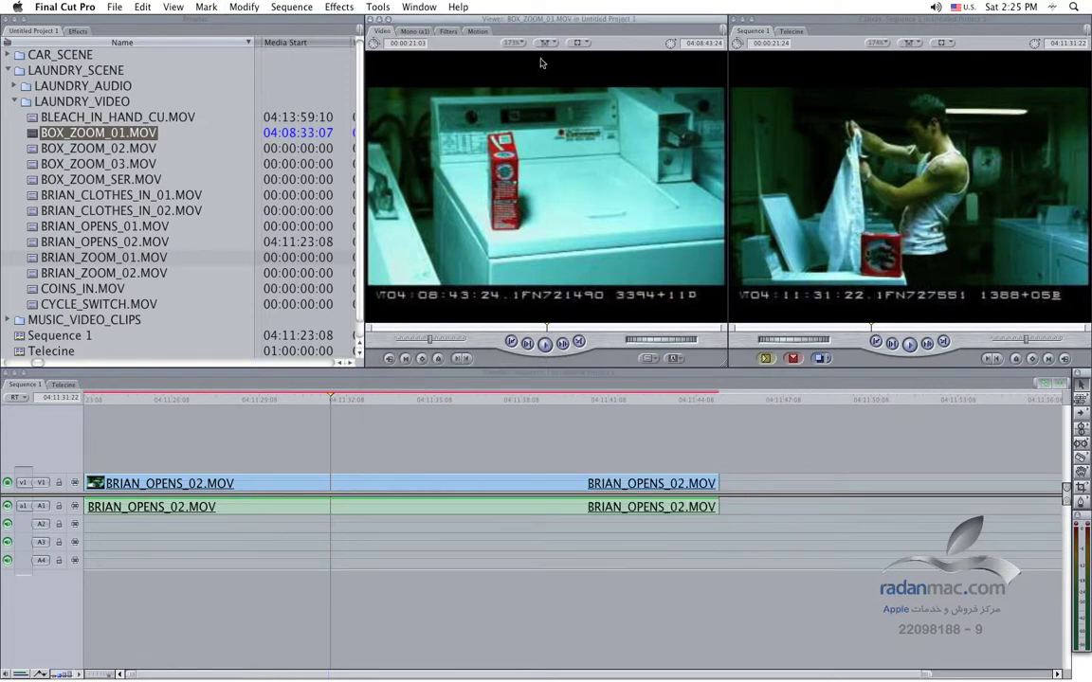
Enlarge the viewer, re-enable timecode overlays, compare them at 04:08:40:07, then restore the standard layout
{"action": "left_click_drag", "start_coordinate": [576, 21], "coordinate": [385, 43]}
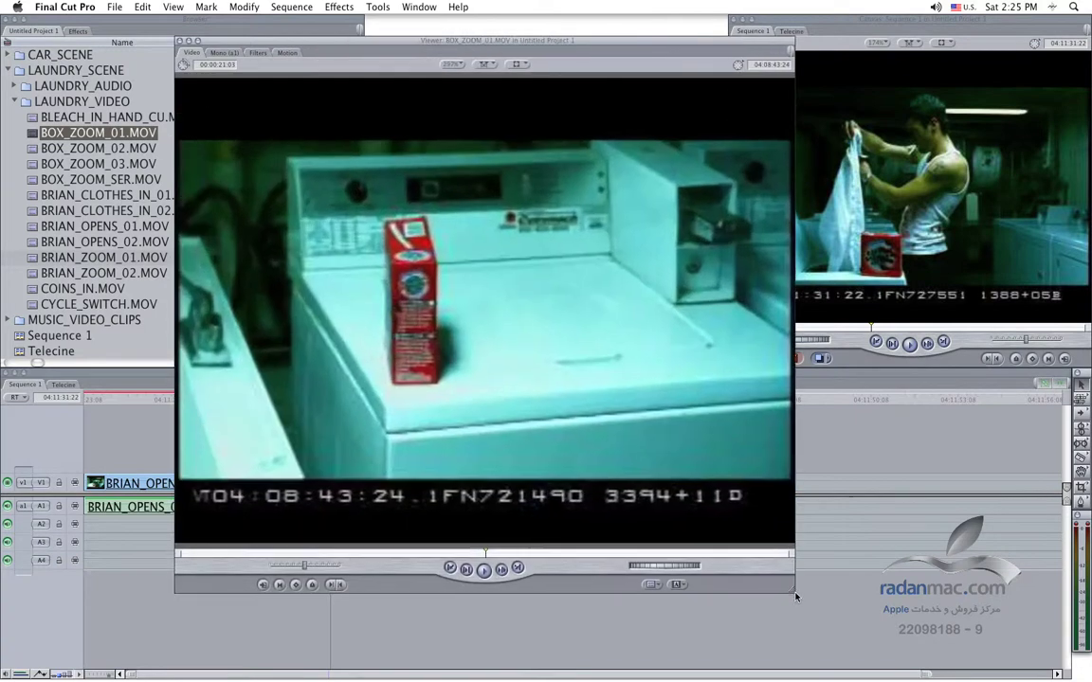
{"action": "left_click_drag", "start_coordinate": [532, 384], "coordinate": [825, 620]}
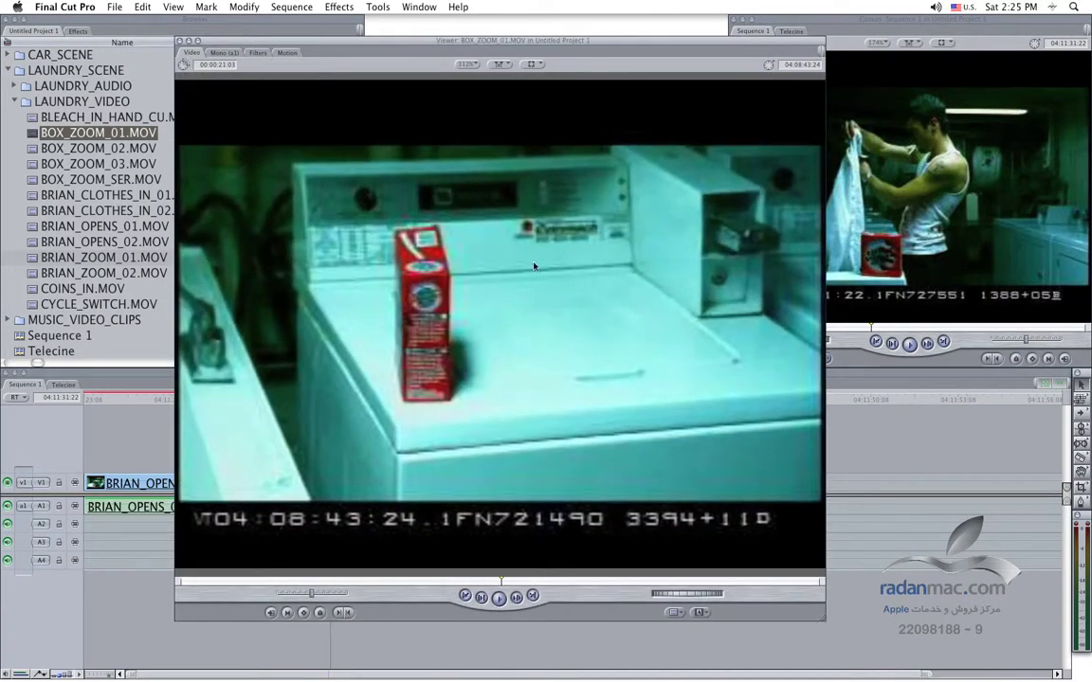
{"action": "left_click", "coordinate": [547, 581]}
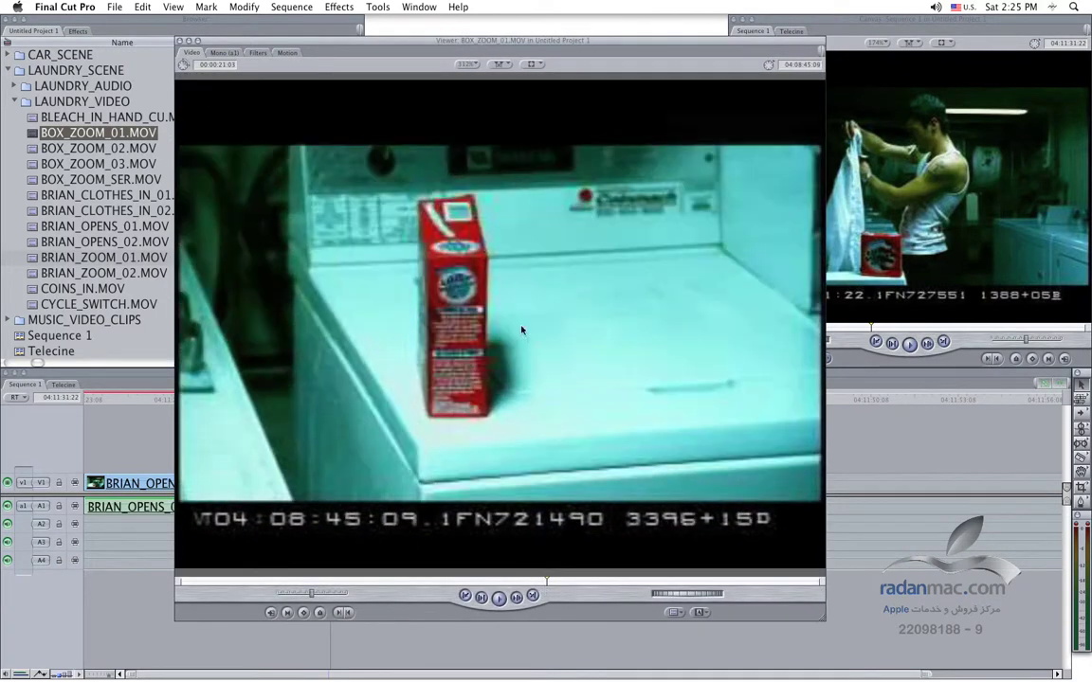
{"action": "left_click", "coordinate": [531, 64]}
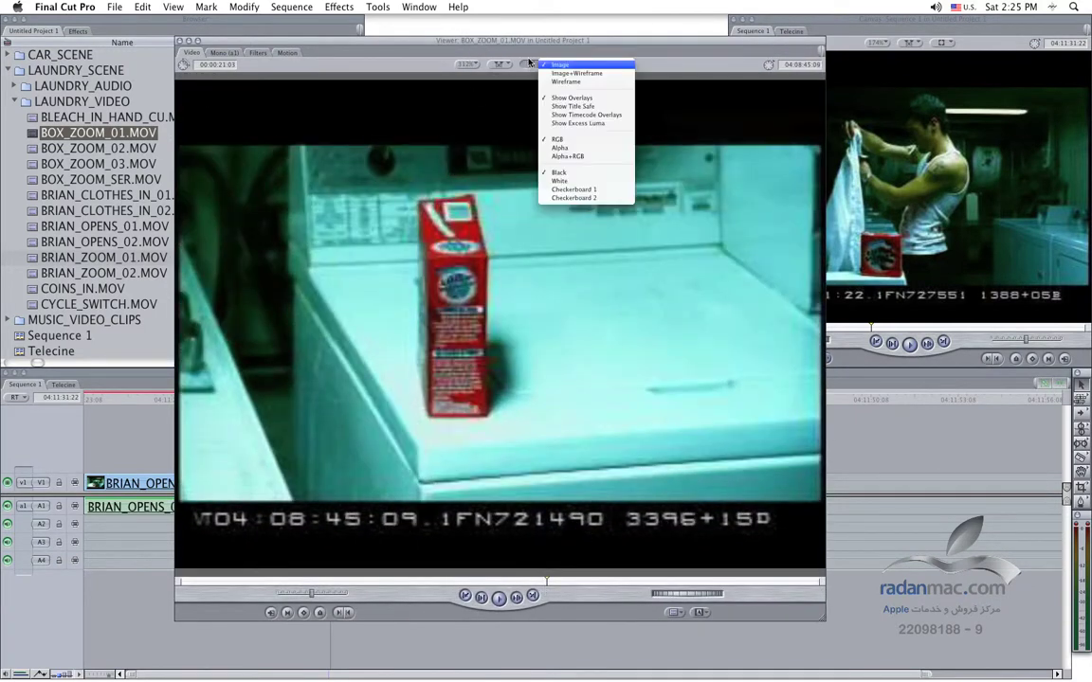
{"action": "left_click", "coordinate": [588, 114]}
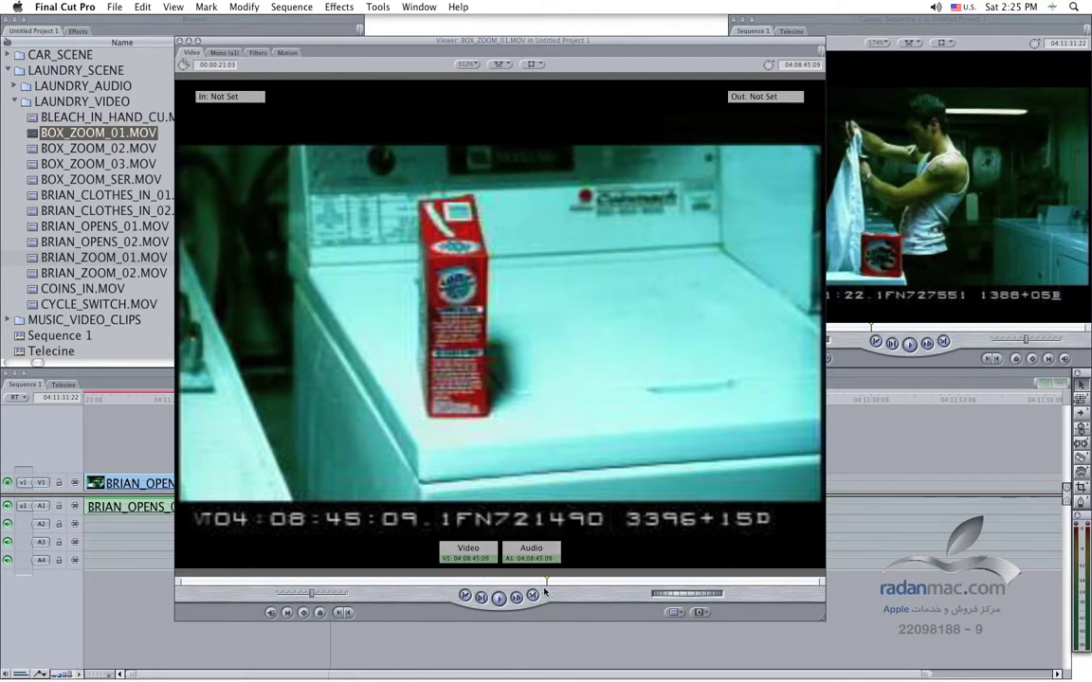
{"action": "left_click", "coordinate": [393, 581]}
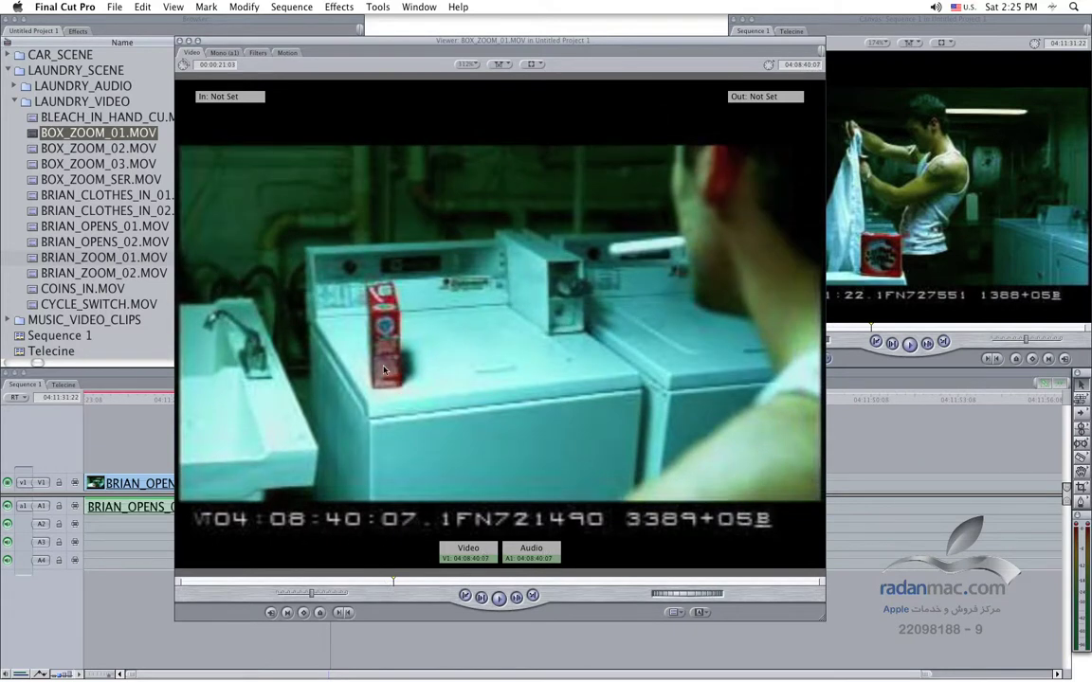
{"action": "key", "text": "ctrl+u"}
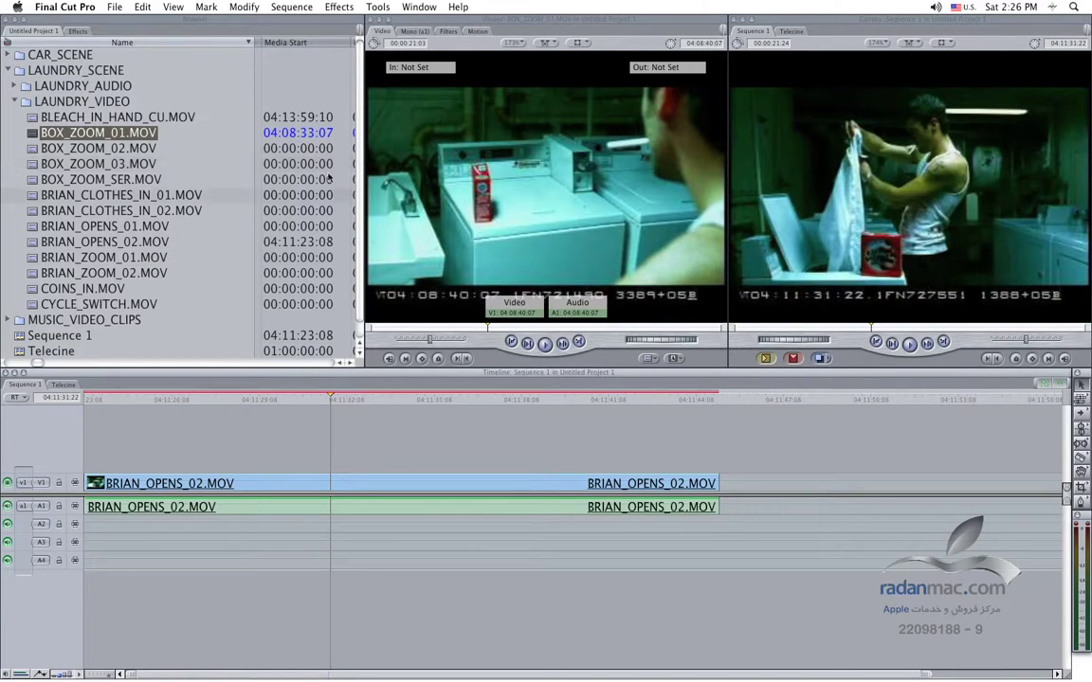
Select BOX_ZOOM_02.MOV in the Browser and load it into the viewer
{"action": "left_click", "coordinate": [122, 158]}
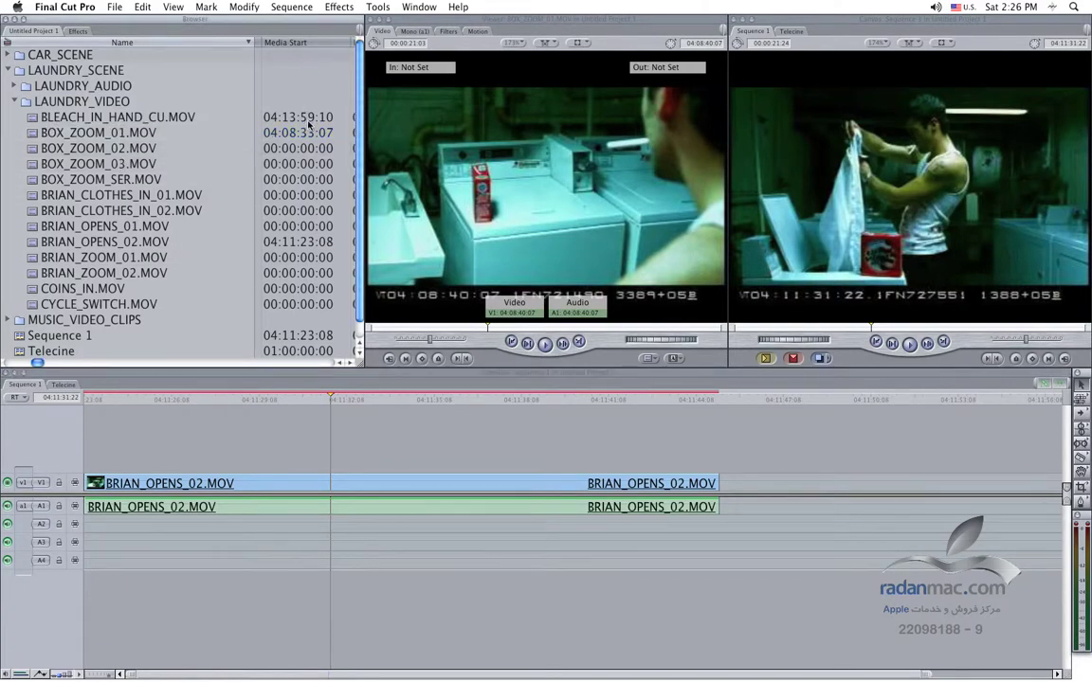
{"action": "left_click", "coordinate": [121, 157]}
{"action": "double_click", "coordinate": [121, 155]}
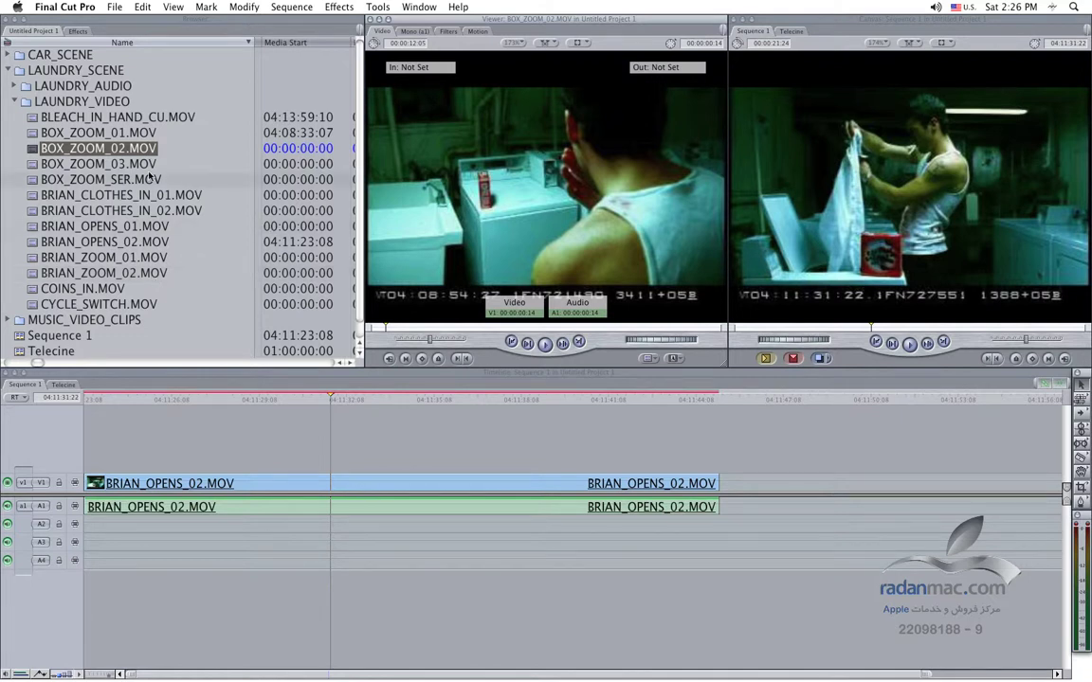
Hide the timecode overlays on BOX_ZOOM_02.MOV, then bring up Sequence 1's settings from the timeline
{"action": "left_click", "coordinate": [450, 328]}
{"action": "left_click", "coordinate": [396, 328]}
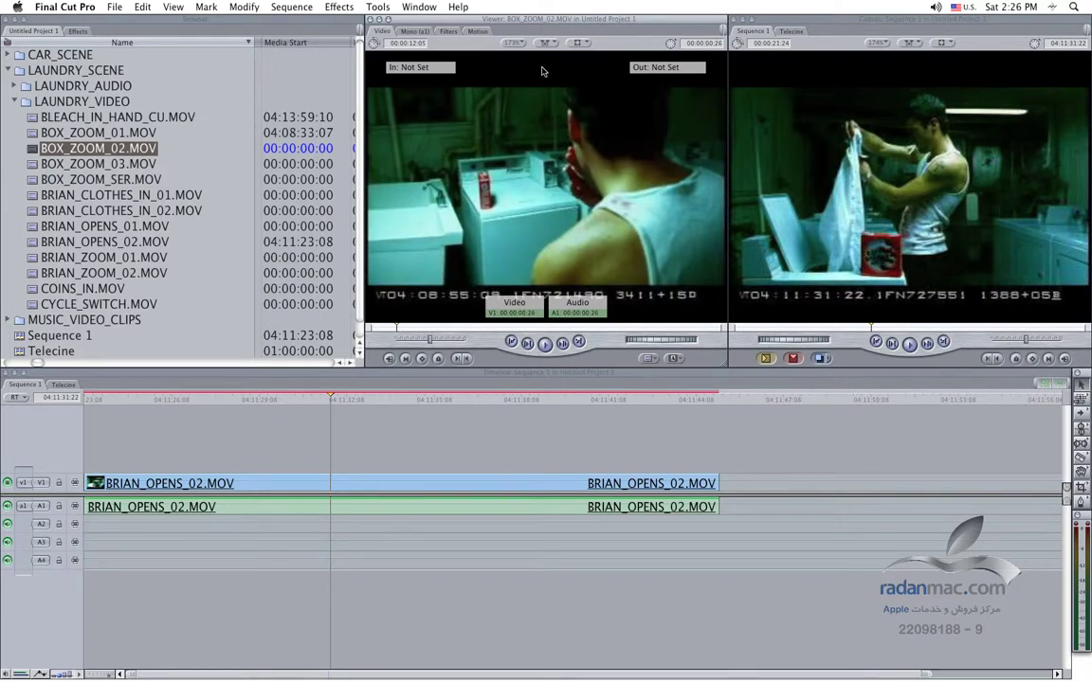
{"action": "left_click", "coordinate": [578, 43]}
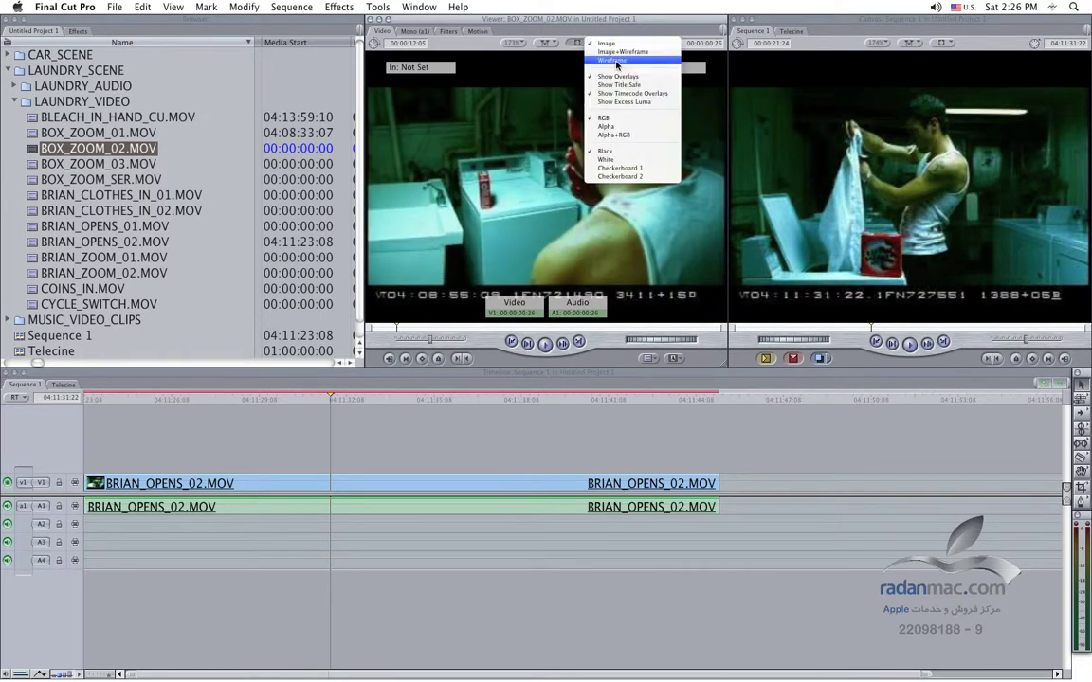
{"action": "left_click", "coordinate": [633, 93]}
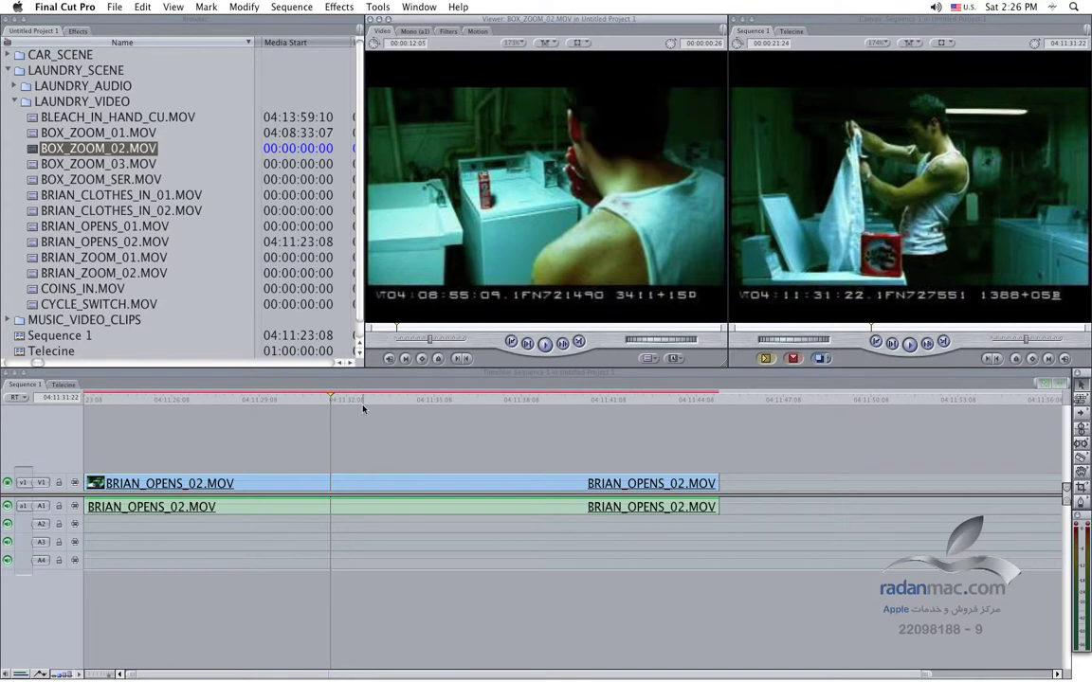
{"action": "left_click", "coordinate": [359, 430]}
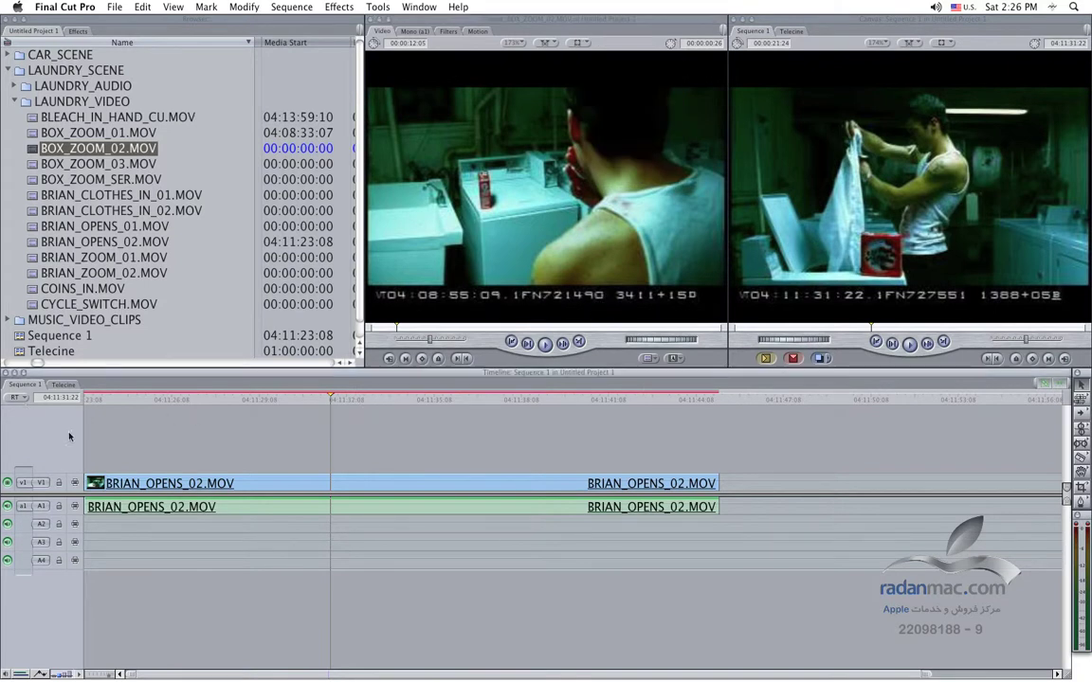
{"action": "key", "text": "super+0"}
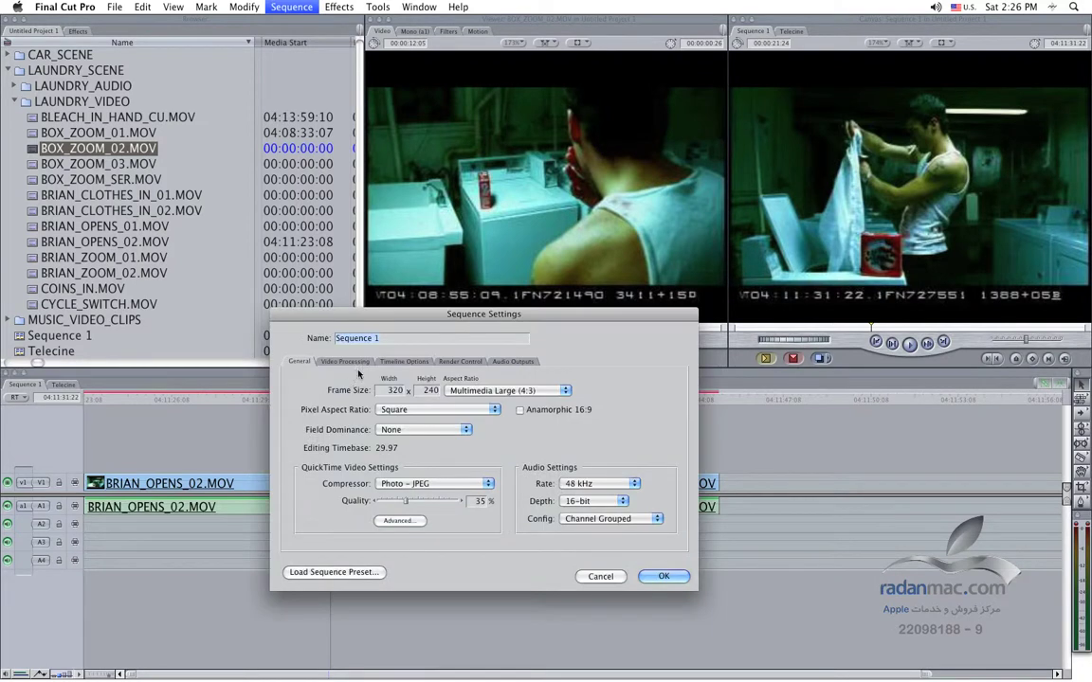
Close Sequence Settings and scrub Sequence 1 from its 04:11:23:08 start to 04:11:34:00
{"action": "left_click", "coordinate": [599, 577]}
{"action": "left_click_drag", "start_coordinate": [757, 330], "coordinate": [699, 330]}
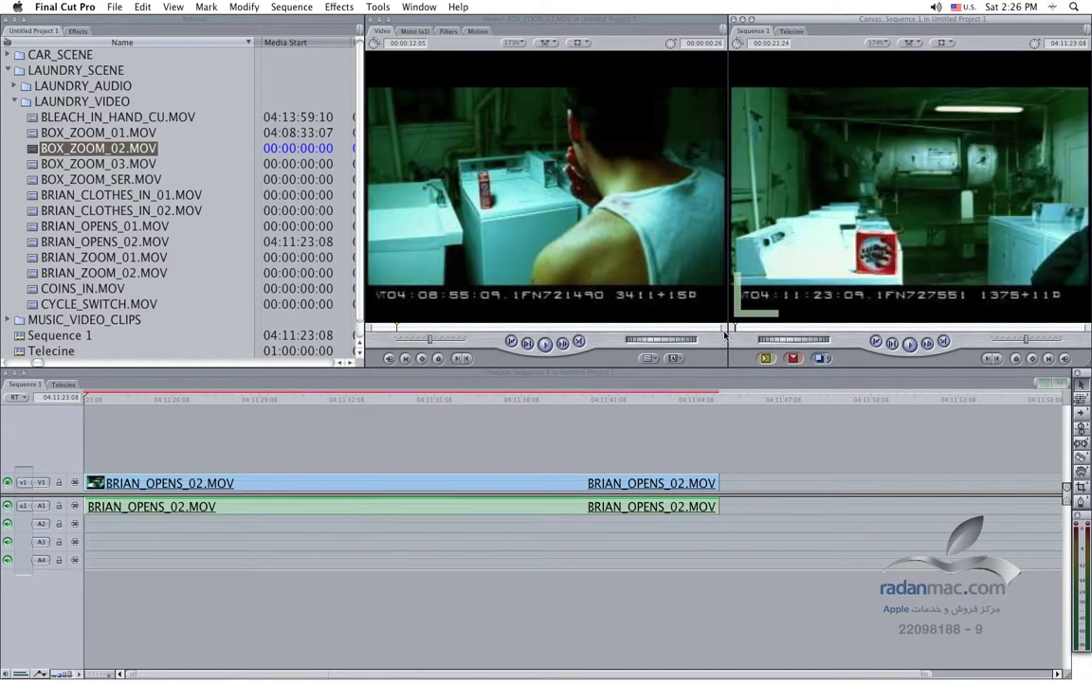
{"action": "left_click_drag", "start_coordinate": [725, 330], "coordinate": [907, 330]}
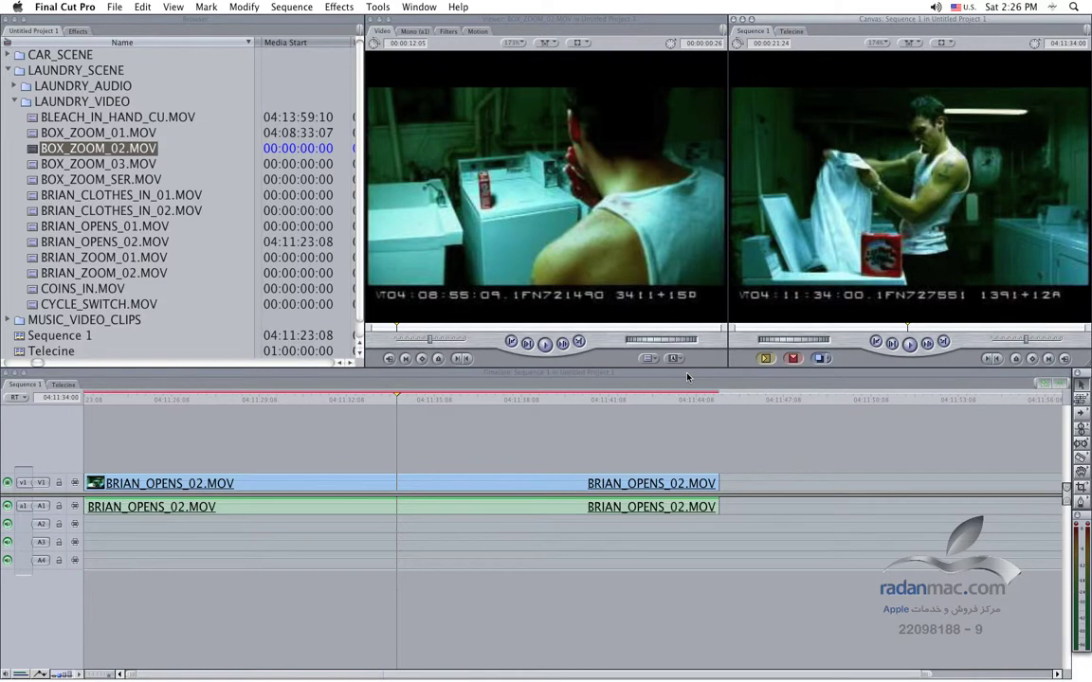
Review Sequence 1's timeline options, confirm the 04:11:23:08 start, and move the timeline window aside
{"action": "key", "text": "super+0"}
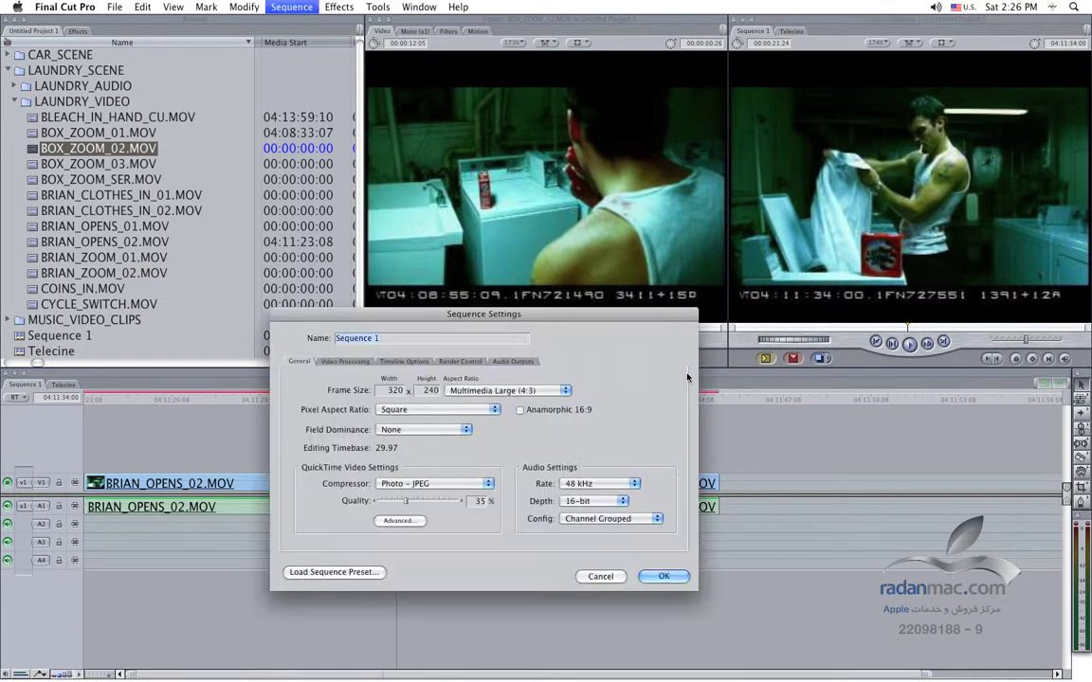
{"action": "mouse_move", "coordinate": [447, 338]}
{"action": "left_mouse_down"}
{"action": "mouse_move", "coordinate": [773, 402]}
{"action": "mouse_move", "coordinate": [802, 377]}
{"action": "mouse_move", "coordinate": [338, 378]}
{"action": "left_mouse_up"}
{"action": "left_click", "coordinate": [753, 425]}
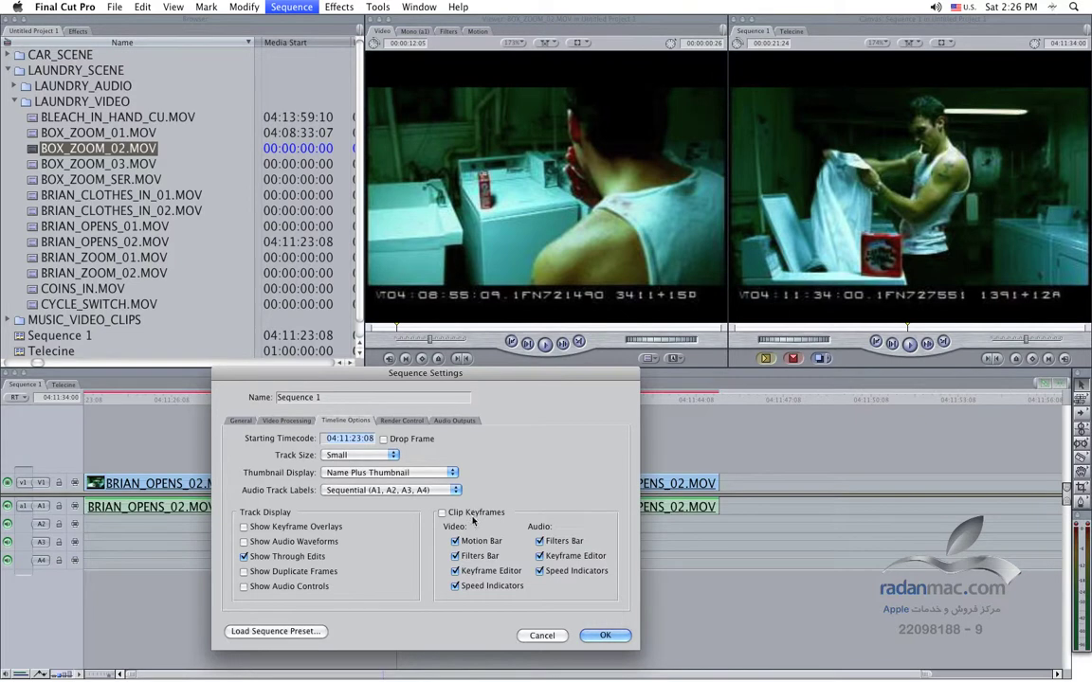
{"action": "left_click", "coordinate": [606, 637]}
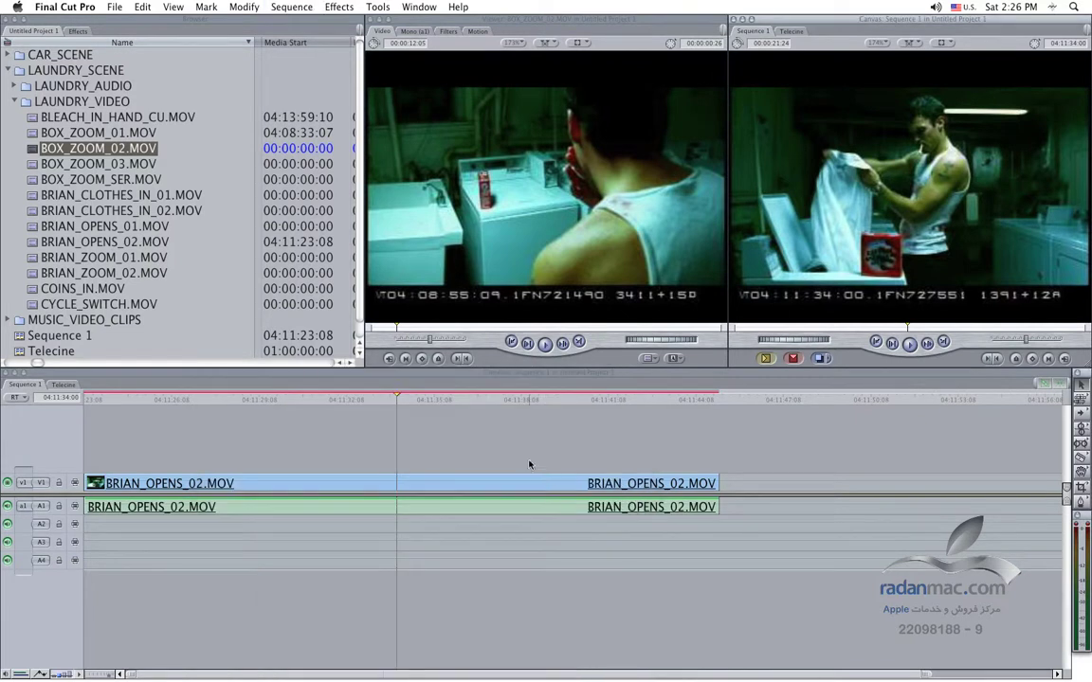
{"action": "left_click", "coordinate": [389, 381]}
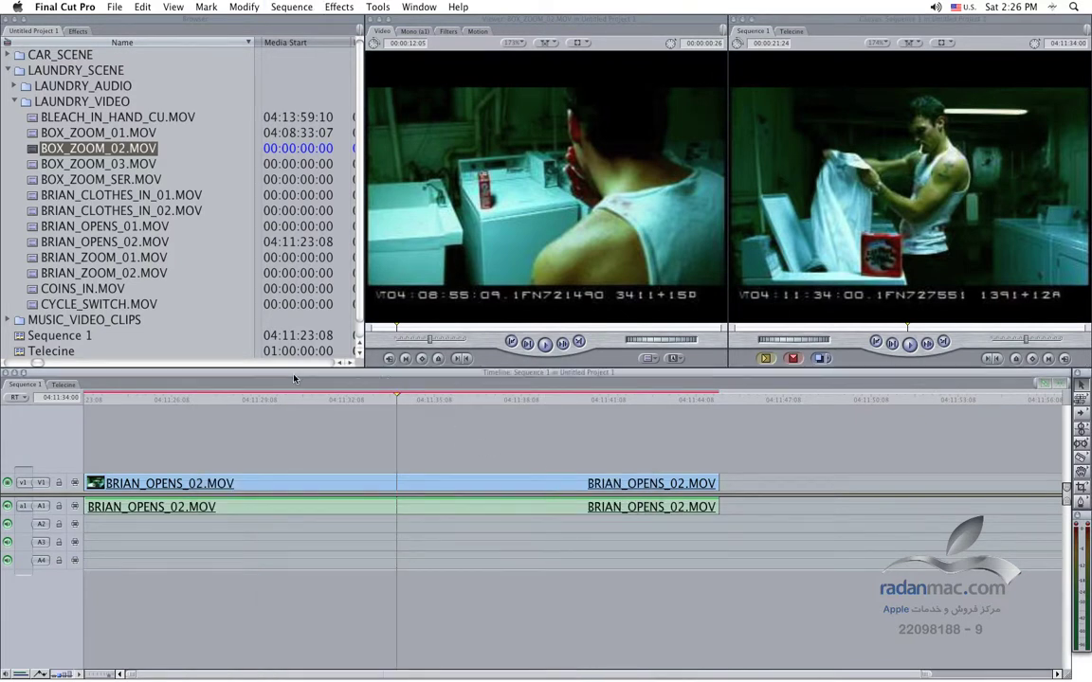
{"action": "left_click_drag", "start_coordinate": [294, 378], "coordinate": [1032, 325]}
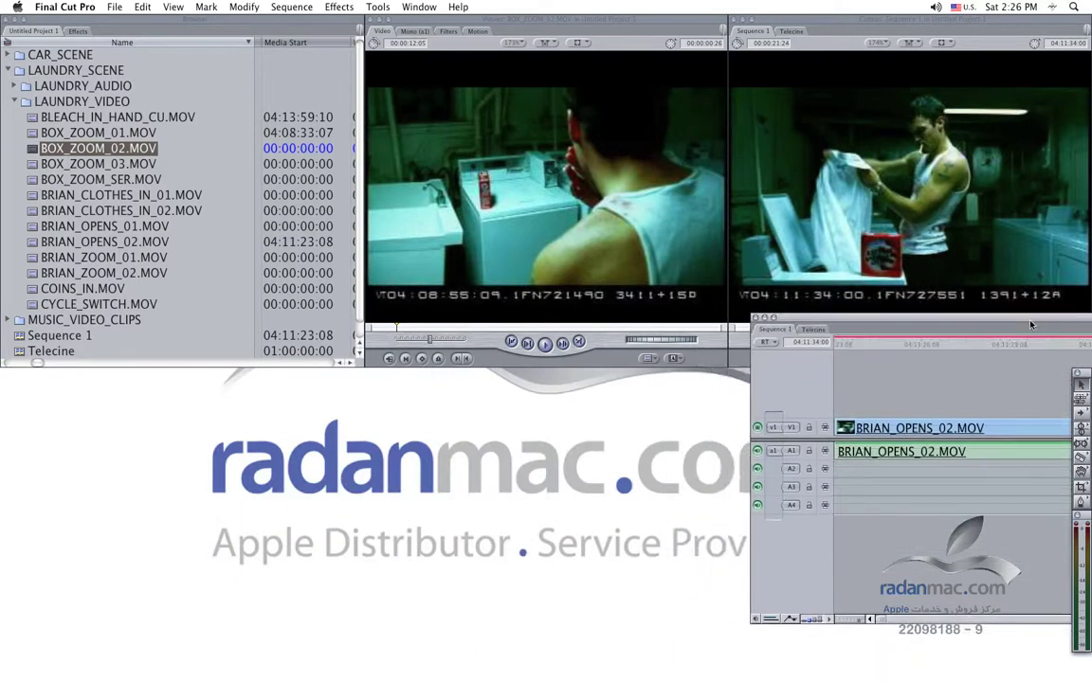
Narrow the timeline, close the Viewer, and move and enlarge the Canvas beside the Browser
{"action": "key", "text": "ctrl+u"}
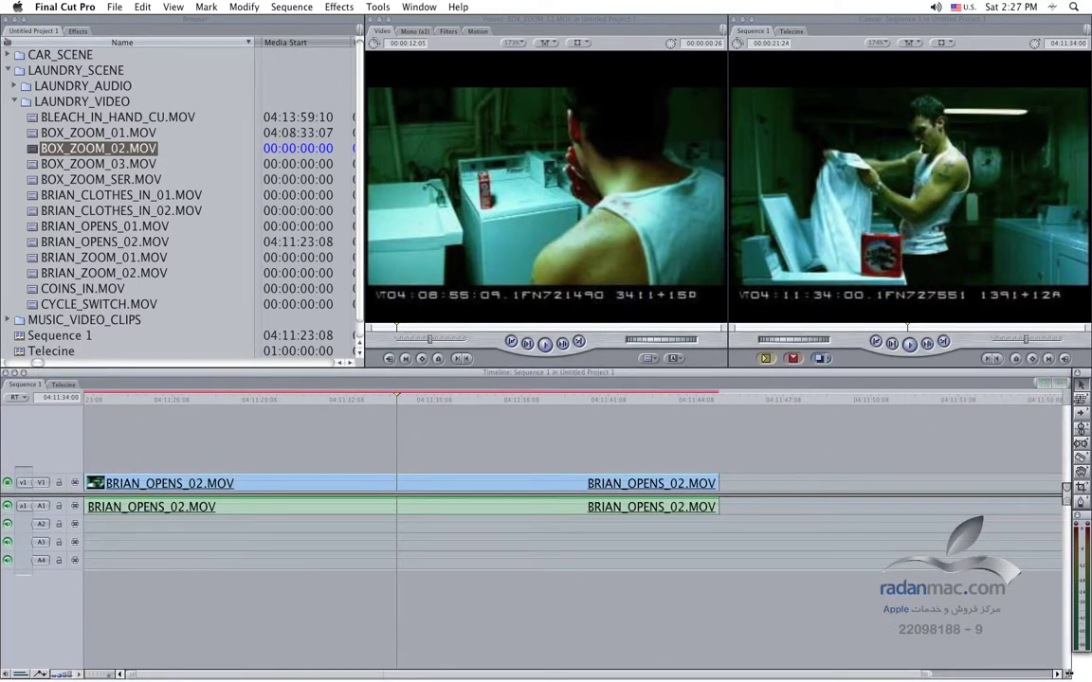
{"action": "left_click_drag", "start_coordinate": [1076, 672], "coordinate": [183, 588]}
{"action": "scroll", "coordinate": [175, 580], "scroll_direction": "left", "scroll_amount": 5}
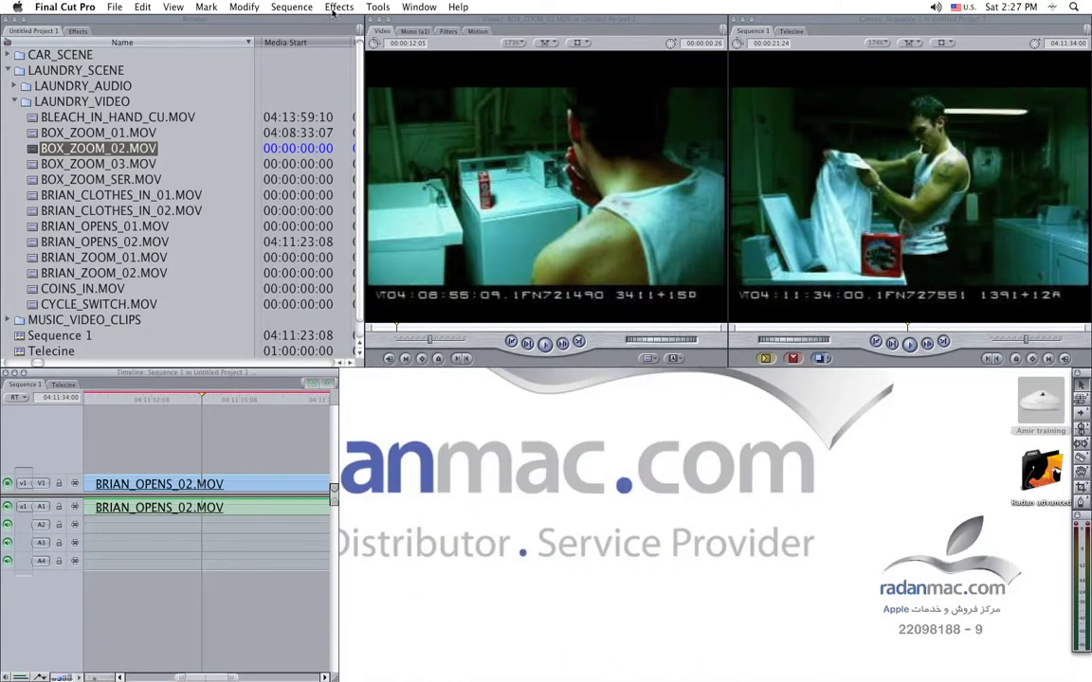
{"action": "left_click", "coordinate": [370, 20]}
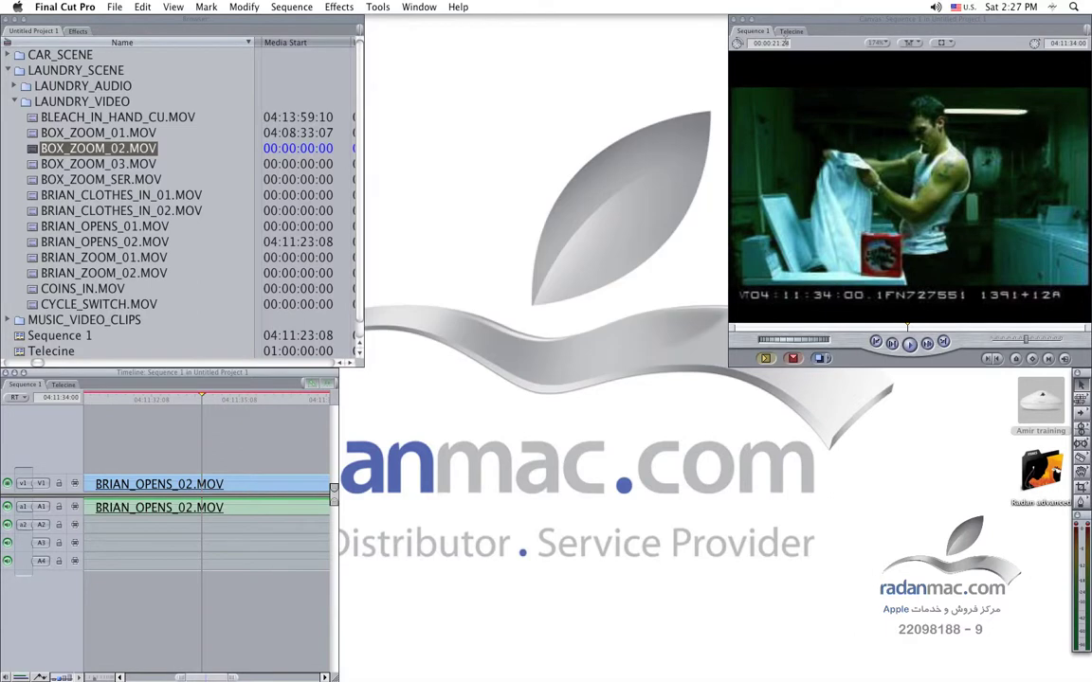
{"action": "left_click_drag", "start_coordinate": [807, 18], "coordinate": [444, 18]}
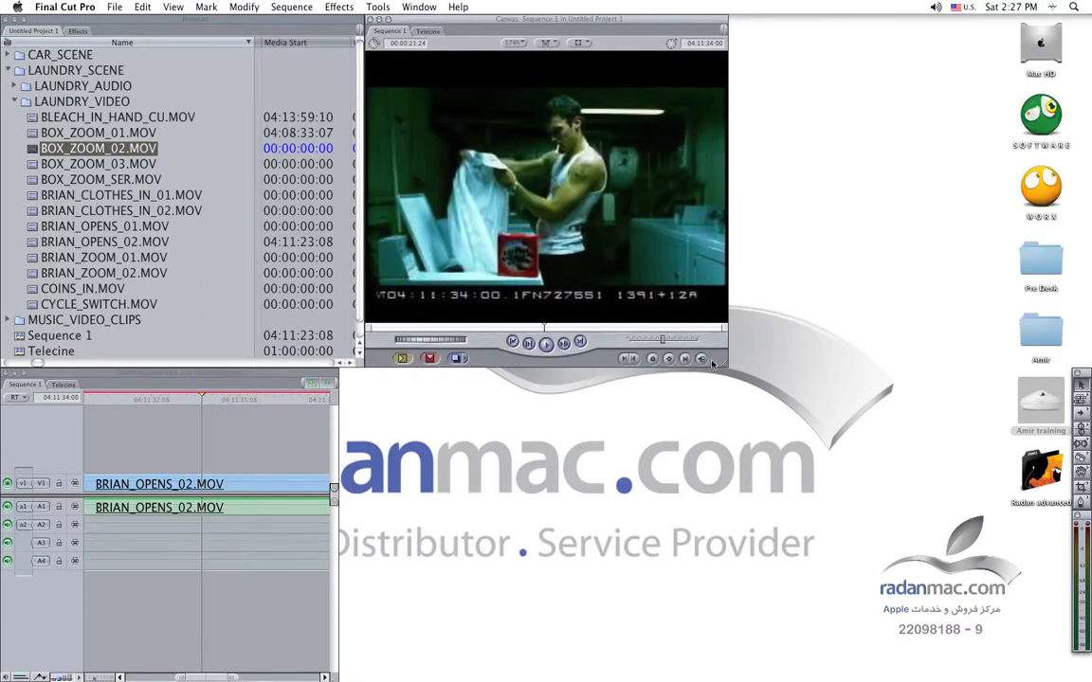
{"action": "mouse_move", "coordinate": [735, 376]}
{"action": "left_mouse_down"}
{"action": "mouse_move", "coordinate": [989, 636]}
{"action": "mouse_move", "coordinate": [1083, 680]}
{"action": "left_mouse_up"}
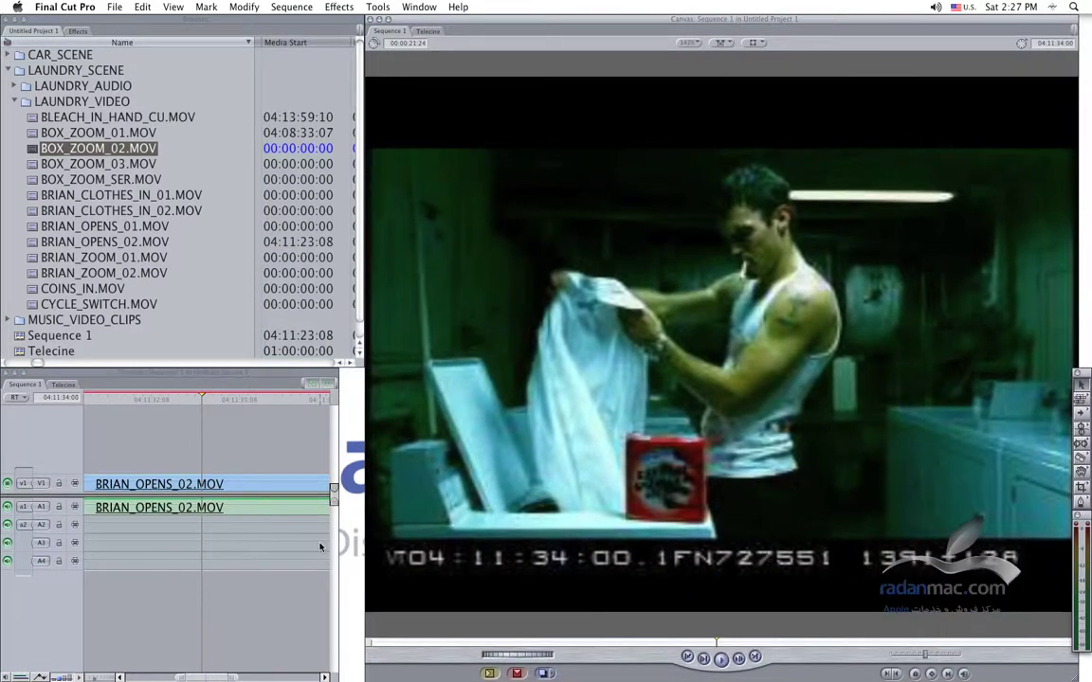
Play Sequence 1 forward and backward to compare burned-in timecode, then restore the standard layout
{"action": "left_click", "coordinate": [102, 379]}
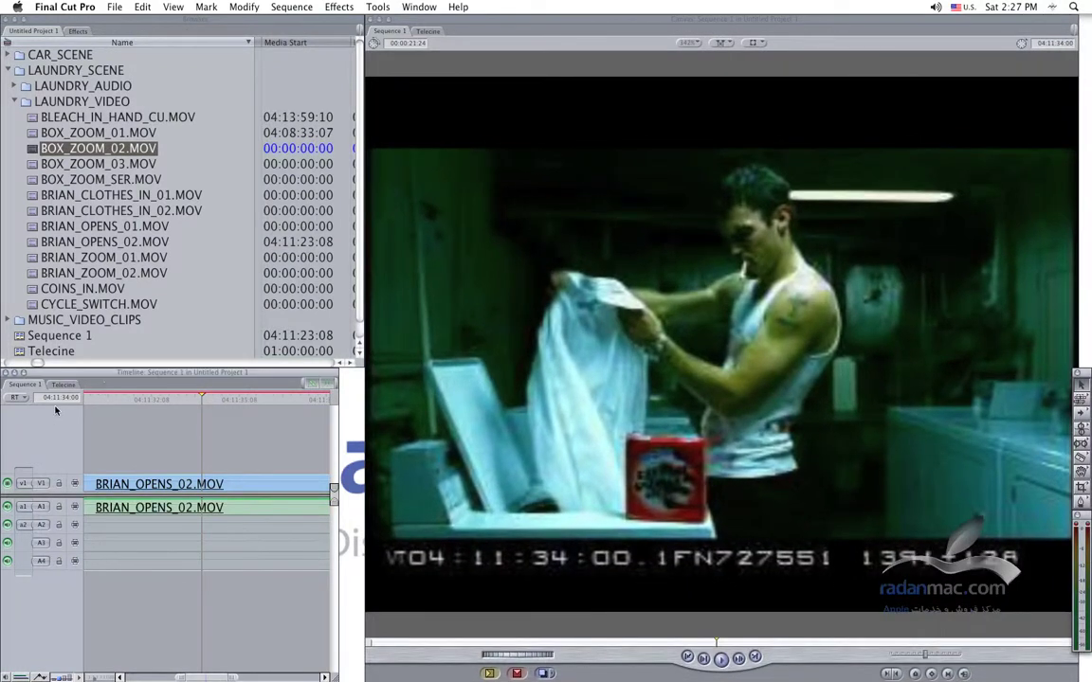
{"action": "key", "text": "space"}
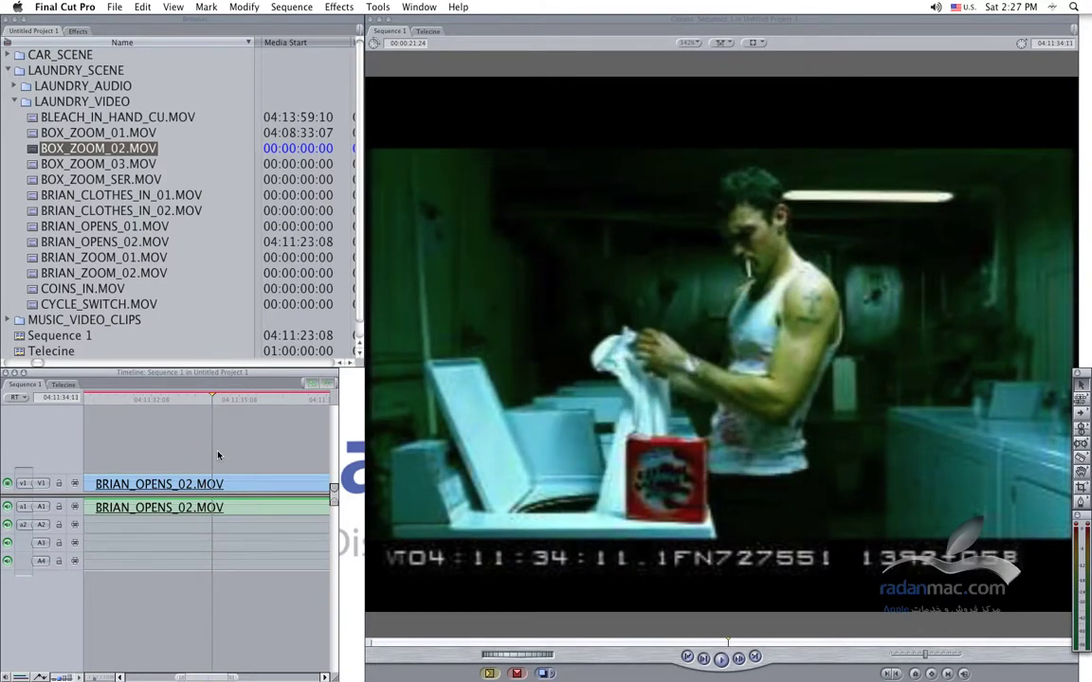
{"action": "key", "text": "j"}
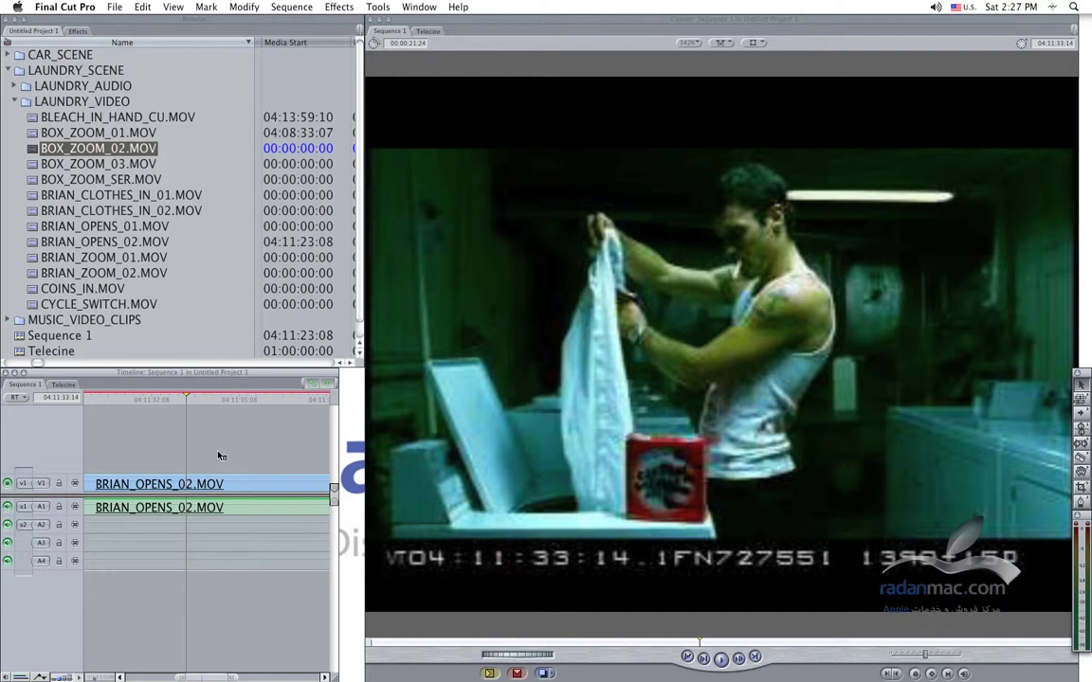
{"action": "key", "text": "ctrl+u"}
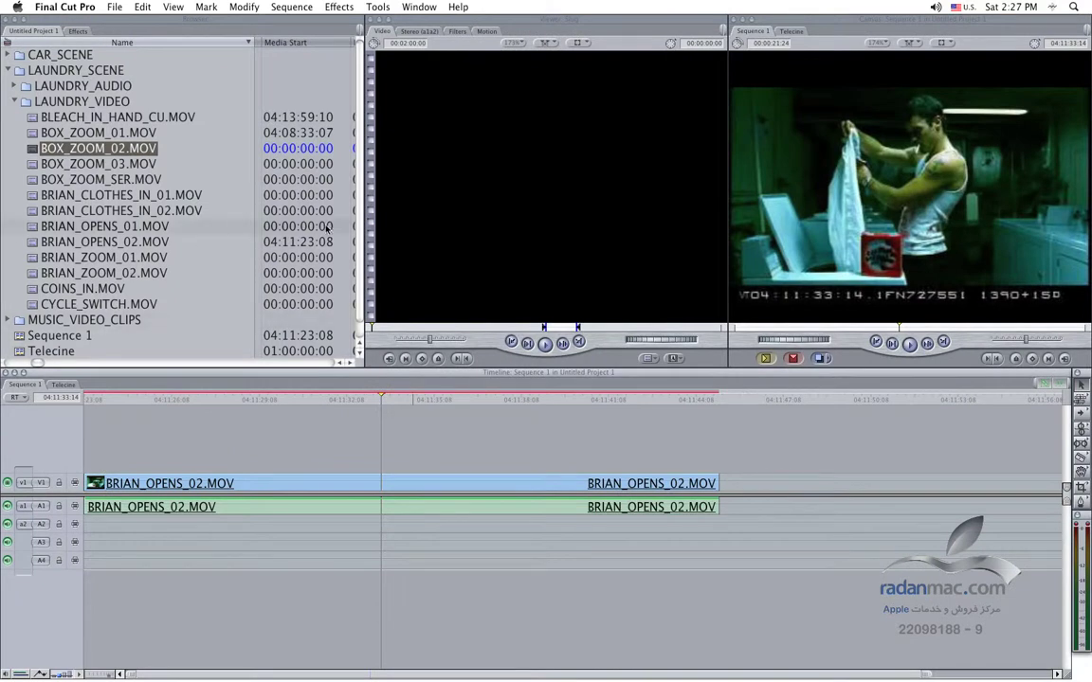
Scroll the Browser to the Vid Rate column and check the 29.97 fps rate in Sequence Settings
{"action": "scroll", "coordinate": [326, 227], "scroll_direction": "right", "scroll_amount": 3}
{"action": "scroll", "coordinate": [326, 227], "scroll_direction": "right", "scroll_amount": 3}
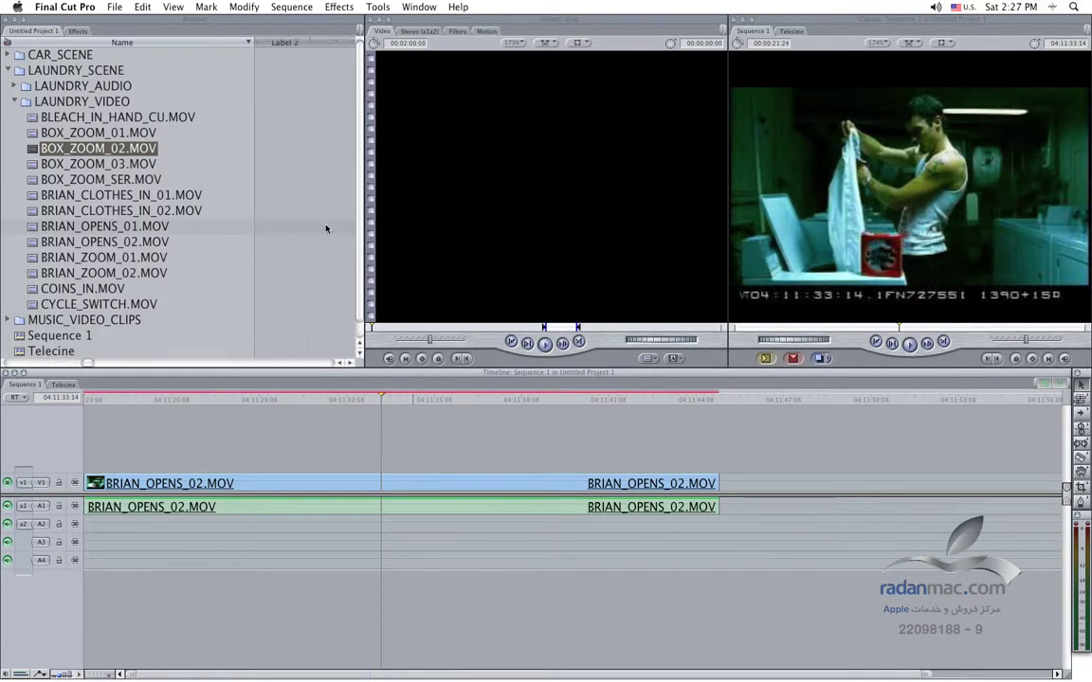
{"action": "scroll", "coordinate": [326, 228], "scroll_direction": "right", "scroll_amount": 3}
{"action": "scroll", "coordinate": [326, 227], "scroll_direction": "right", "scroll_amount": 3}
{"action": "scroll", "coordinate": [326, 227], "scroll_direction": "right", "scroll_amount": 1}
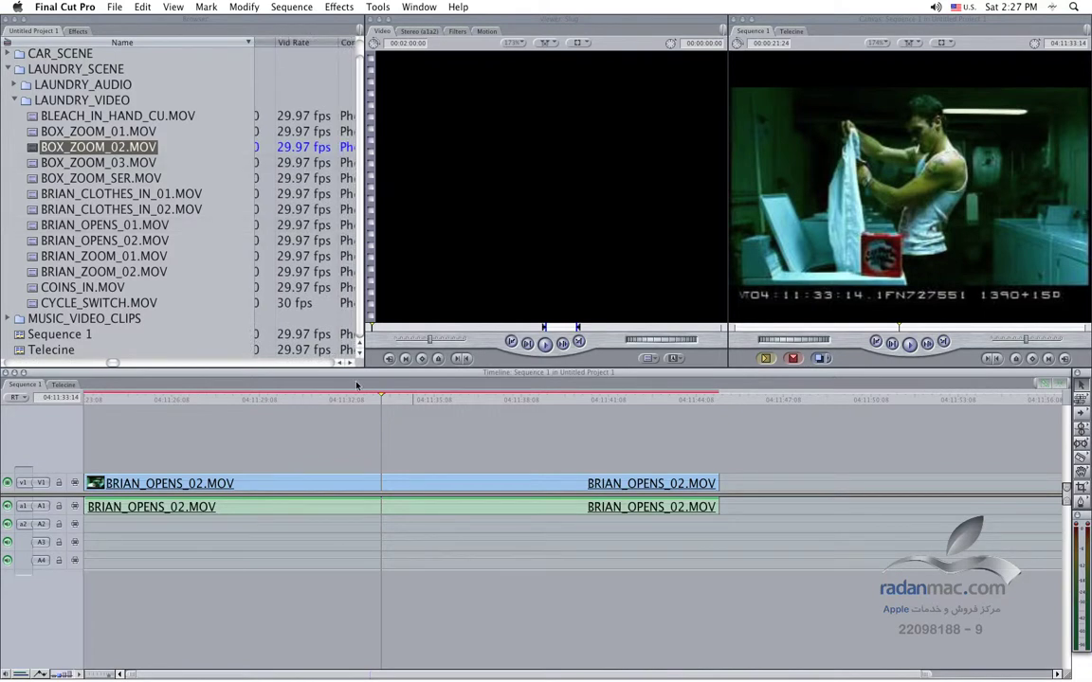
{"action": "key", "text": "super+0"}
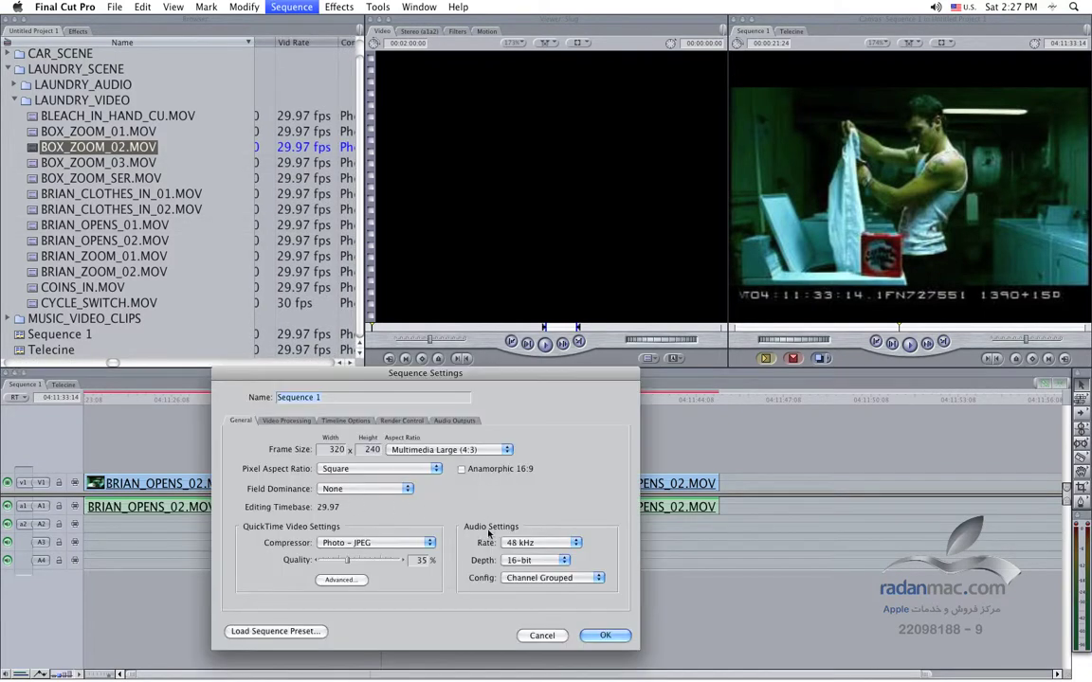
{"action": "key", "text": "Return"}
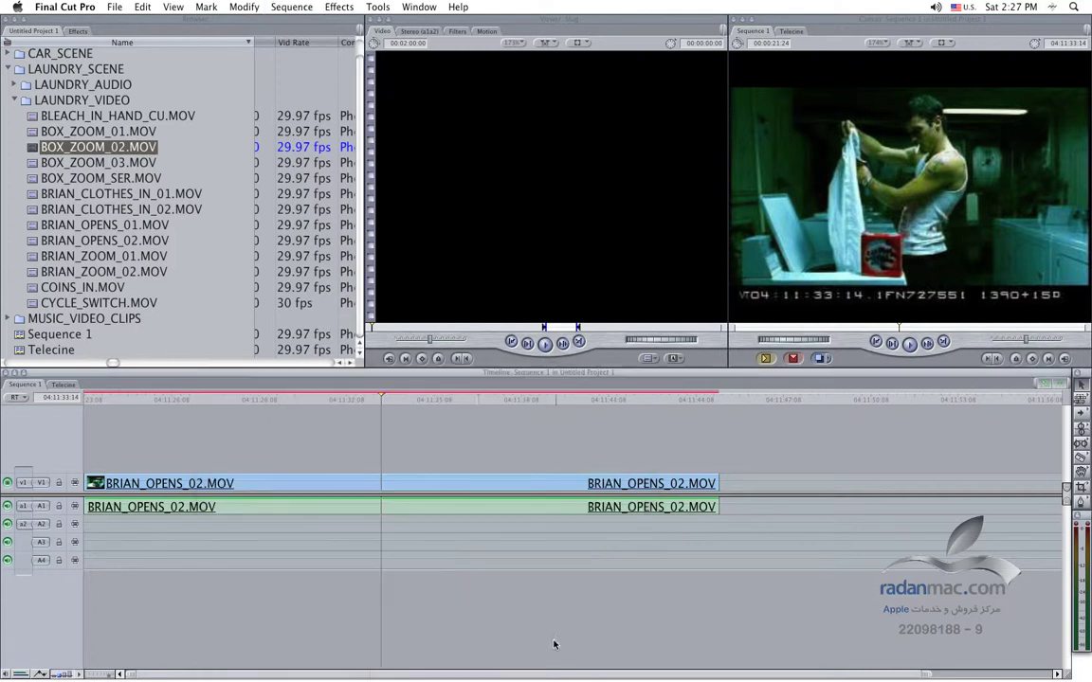
Scroll the Browser back to the clip names and load BOX_ZOOM_02.MOV into the viewer
{"action": "scroll", "coordinate": [188, 270], "scroll_direction": "left", "scroll_amount": 2}
{"action": "scroll", "coordinate": [188, 270], "scroll_direction": "left", "scroll_amount": 2}
{"action": "scroll", "coordinate": [188, 270], "scroll_direction": "left", "scroll_amount": 2}
{"action": "scroll", "coordinate": [188, 270], "scroll_direction": "left", "scroll_amount": 2}
{"action": "scroll", "coordinate": [189, 270], "scroll_direction": "left", "scroll_amount": 1}
{"action": "scroll", "coordinate": [188, 270], "scroll_direction": "left", "scroll_amount": 2}
{"action": "scroll", "coordinate": [188, 270], "scroll_direction": "left", "scroll_amount": 1}
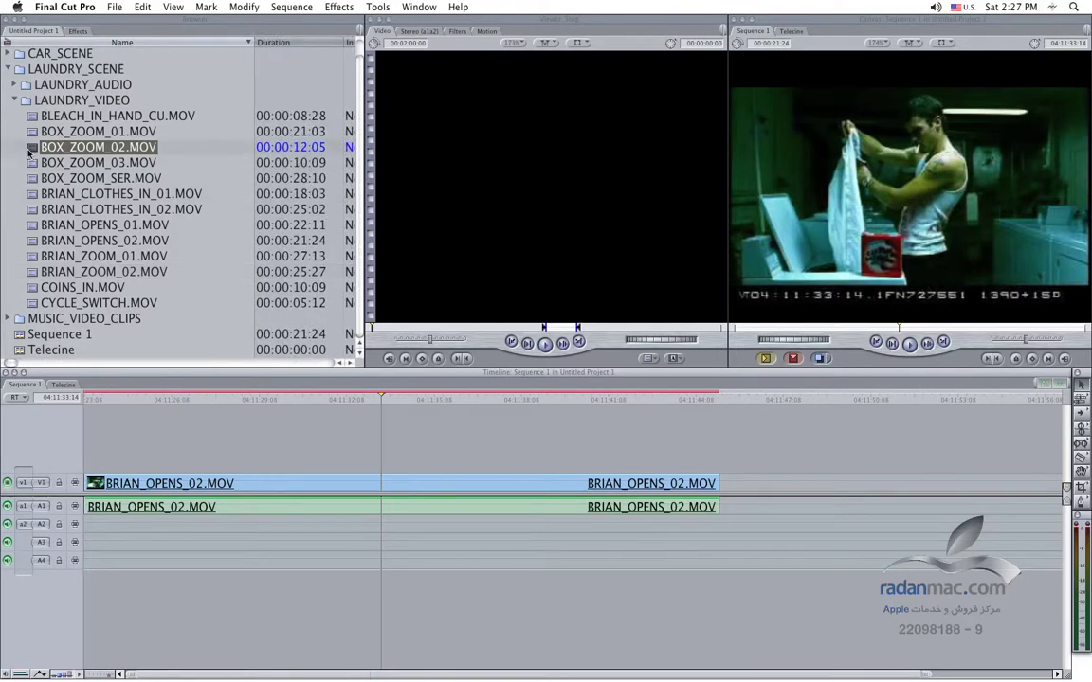
{"action": "double_click", "coordinate": [29, 144]}
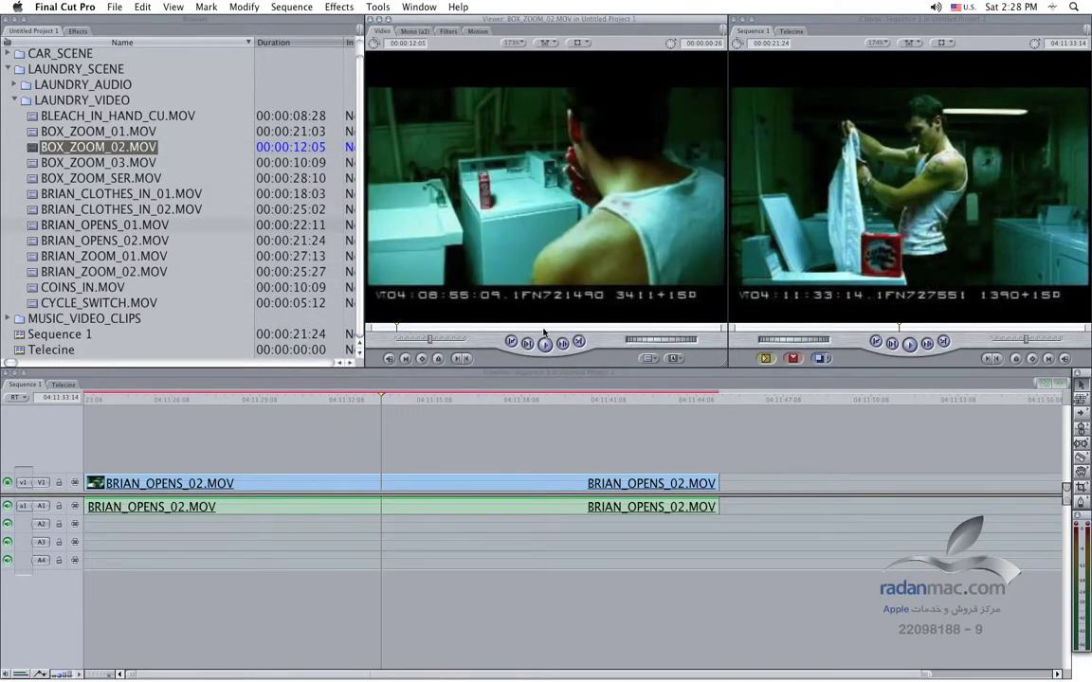
Park on a frame of BOX_ZOOM_02.MOV and set its source timecode to 04:09:00:19
{"action": "left_click", "coordinate": [515, 331]}
{"action": "key", "text": "space"}
{"action": "key", "text": "space"}
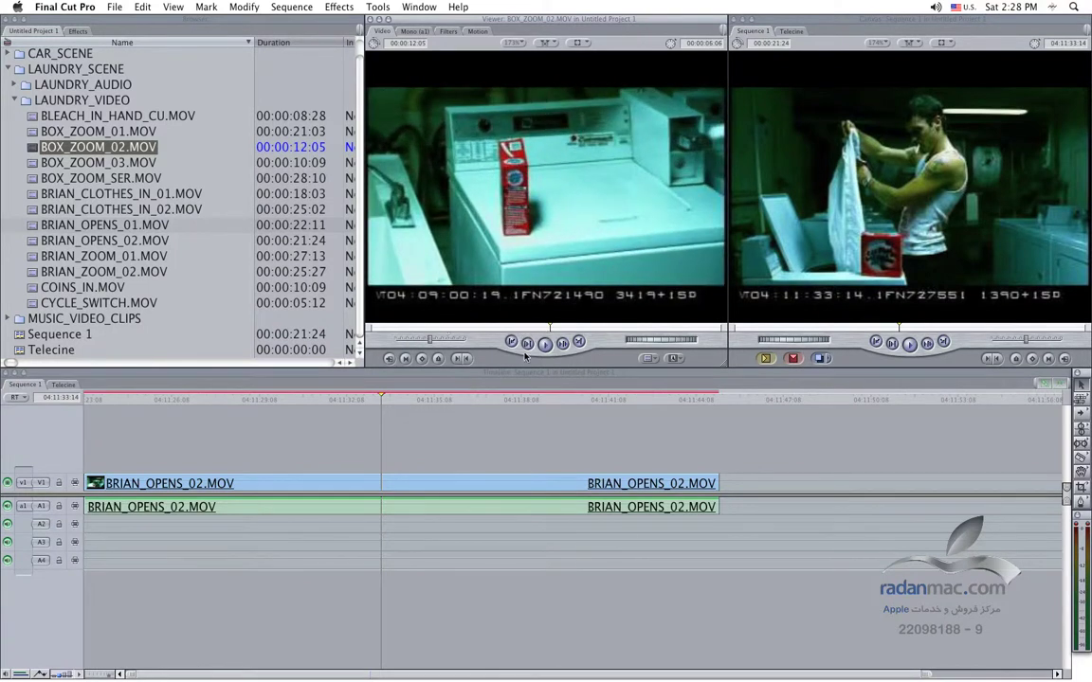
{"action": "key", "text": "super+t"}
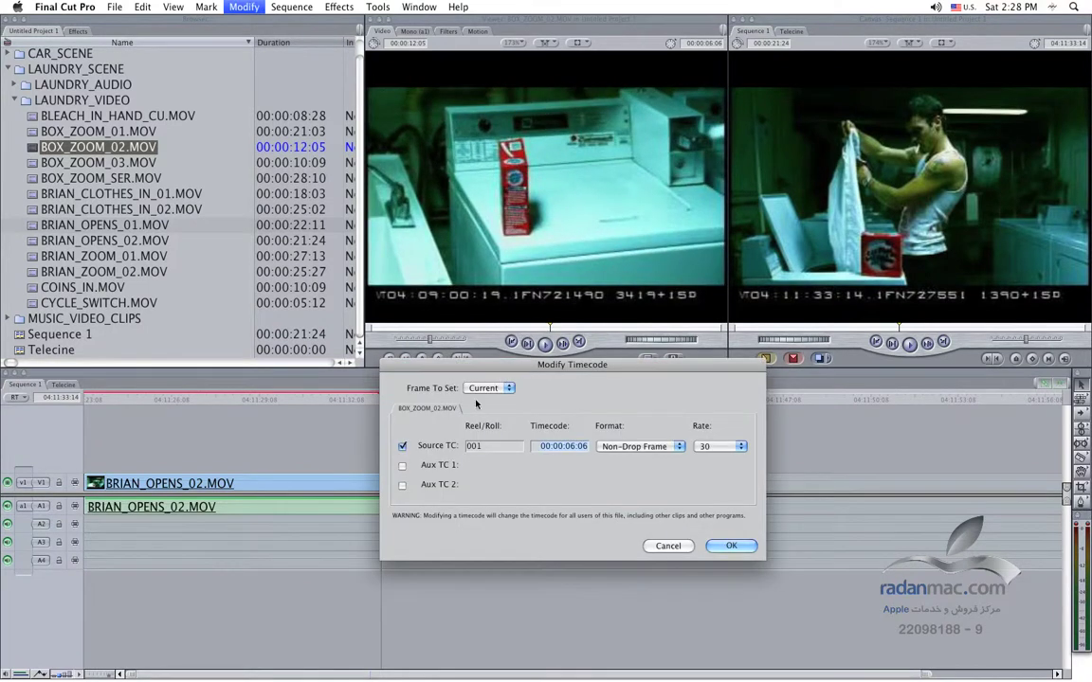
{"action": "left_click_drag", "start_coordinate": [520, 366], "coordinate": [490, 389]}
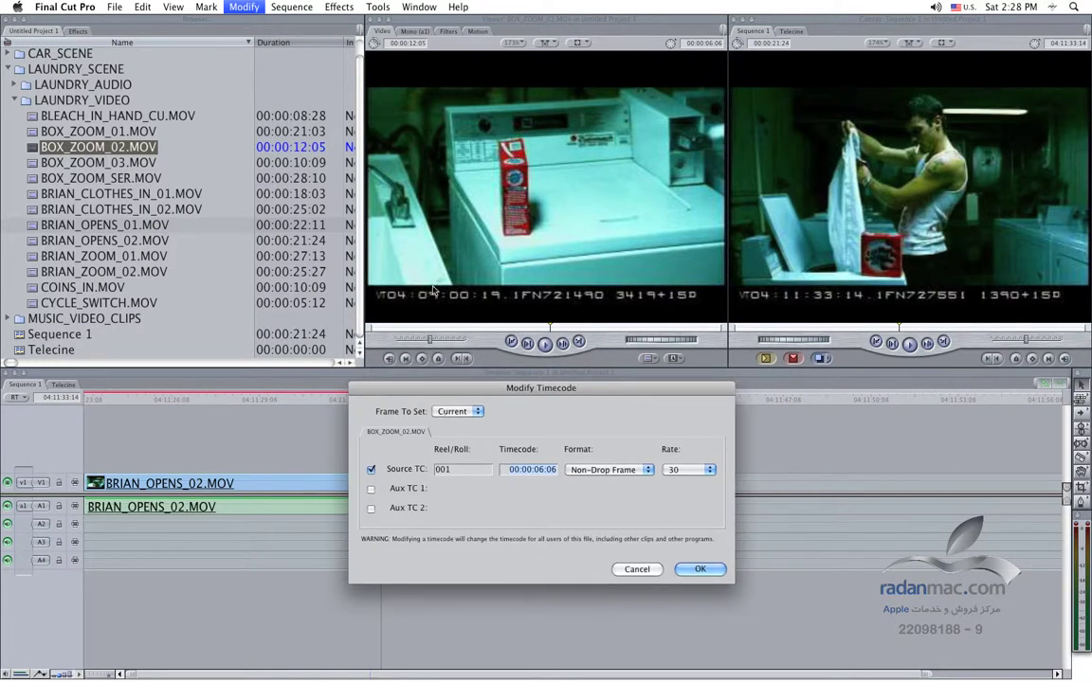
{"action": "type", "text": "04:09:0"}
{"action": "type", "text": "0:19"}
{"action": "key", "text": "Tab"}
{"action": "left_click", "coordinate": [699, 569]}
Turn timecode overlays on for BOX_ZOOM_02.MOV and scrub to compare them with the burn-in
{"action": "left_click", "coordinate": [577, 43]}
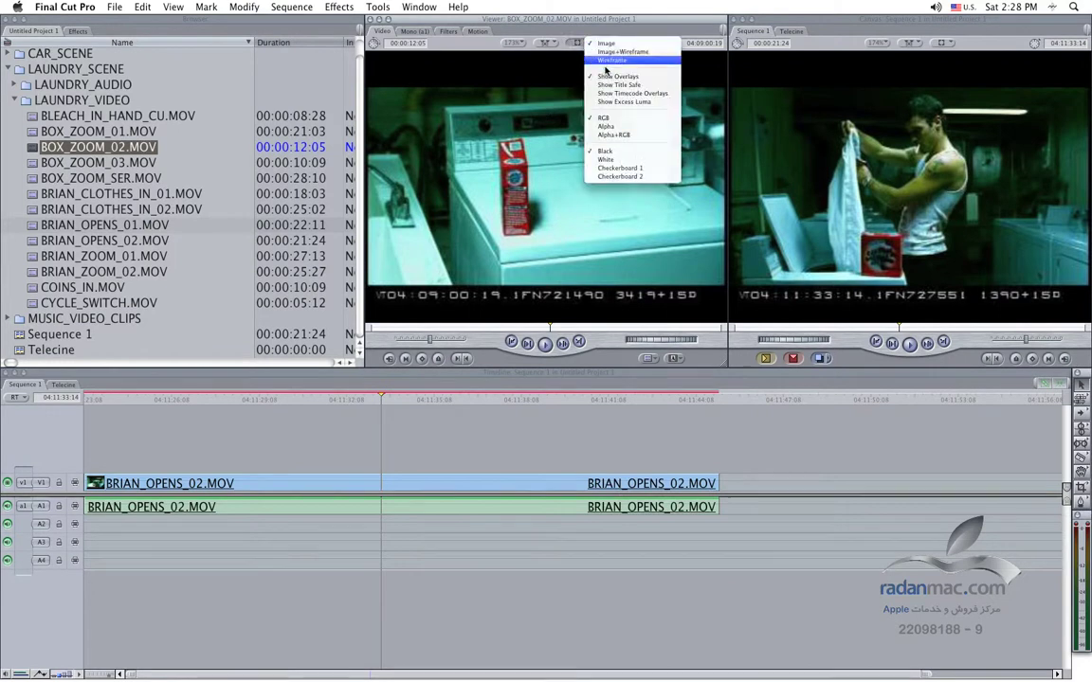
{"action": "left_click", "coordinate": [618, 102]}
{"action": "mouse_move", "coordinate": [548, 328]}
{"action": "left_mouse_down"}
{"action": "mouse_move", "coordinate": [564, 328]}
{"action": "mouse_move", "coordinate": [503, 315]}
{"action": "left_mouse_up"}
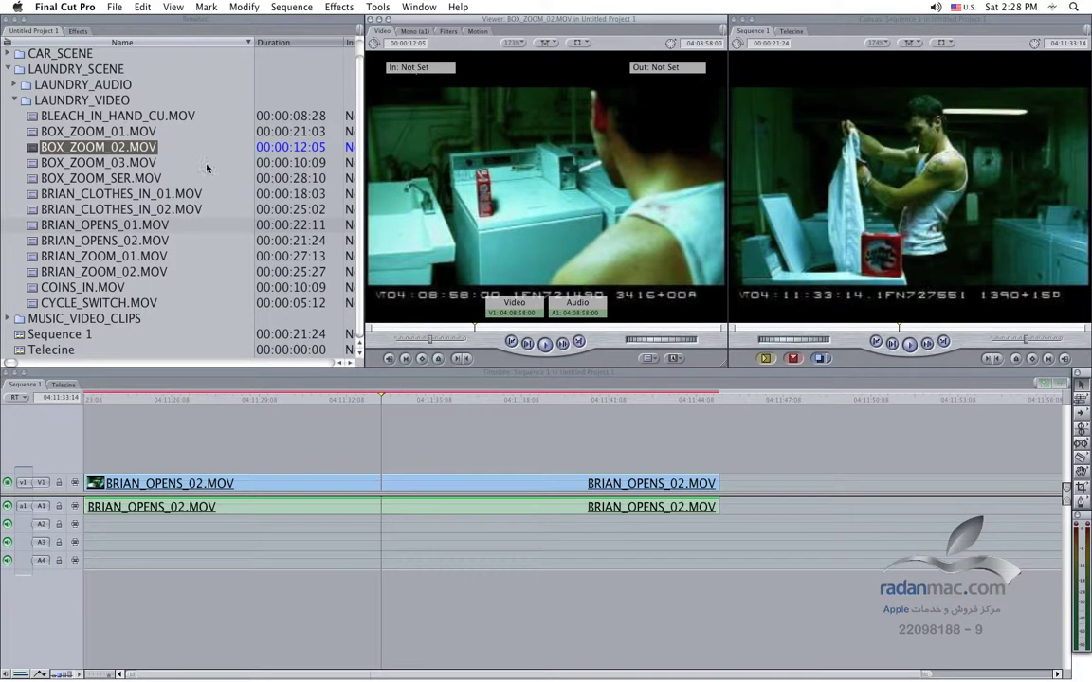
Collapse the LAUNDRY_VIDEO and LAUNDRY_SCENE folders and bring the timeline to the front
{"action": "left_click", "coordinate": [15, 101]}
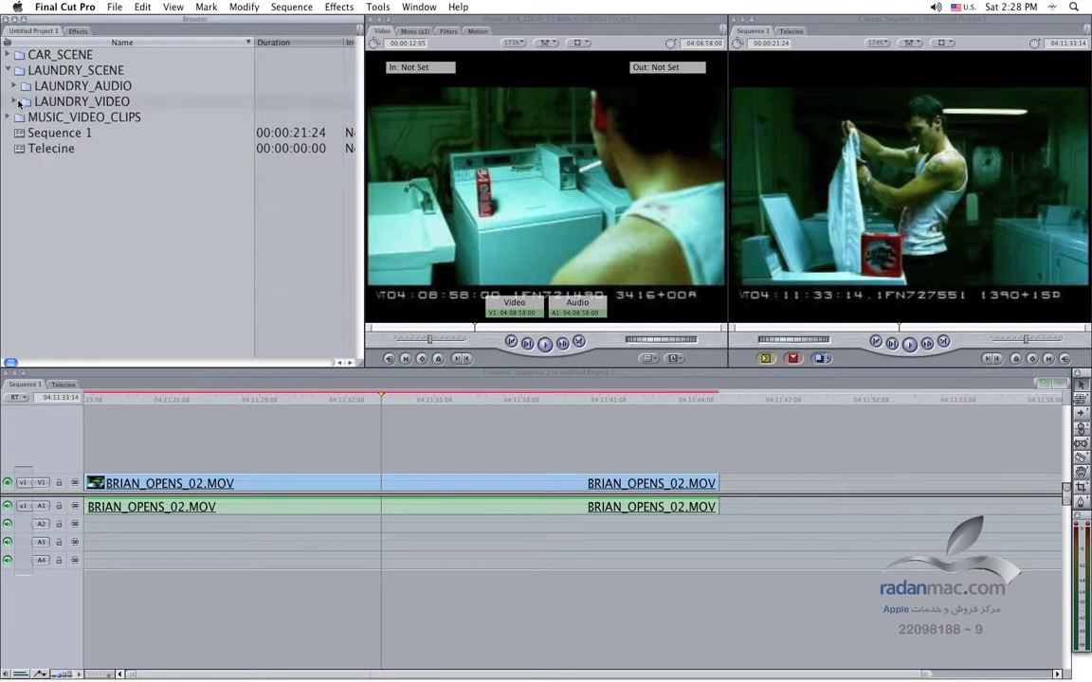
{"action": "left_click", "coordinate": [8, 69]}
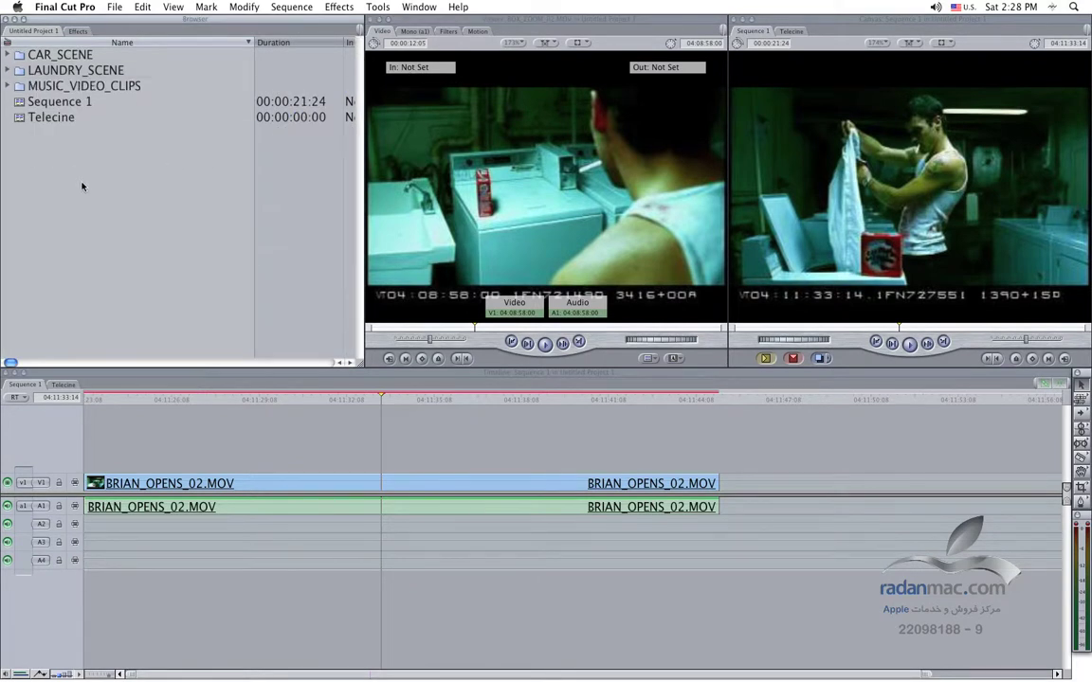
{"action": "left_click", "coordinate": [409, 377]}
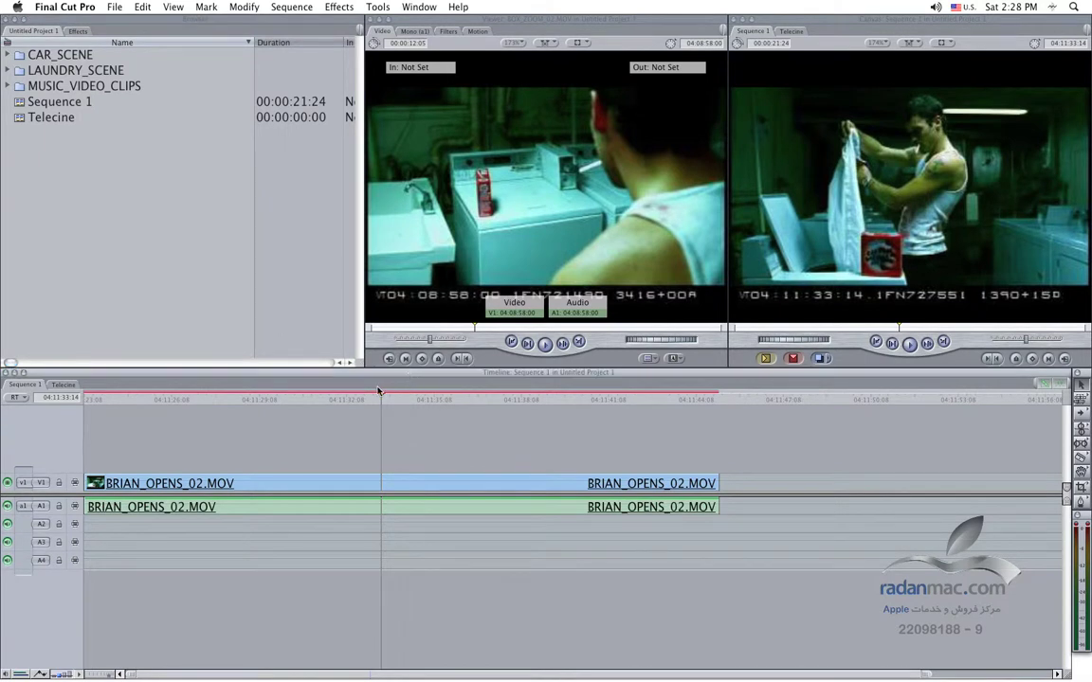